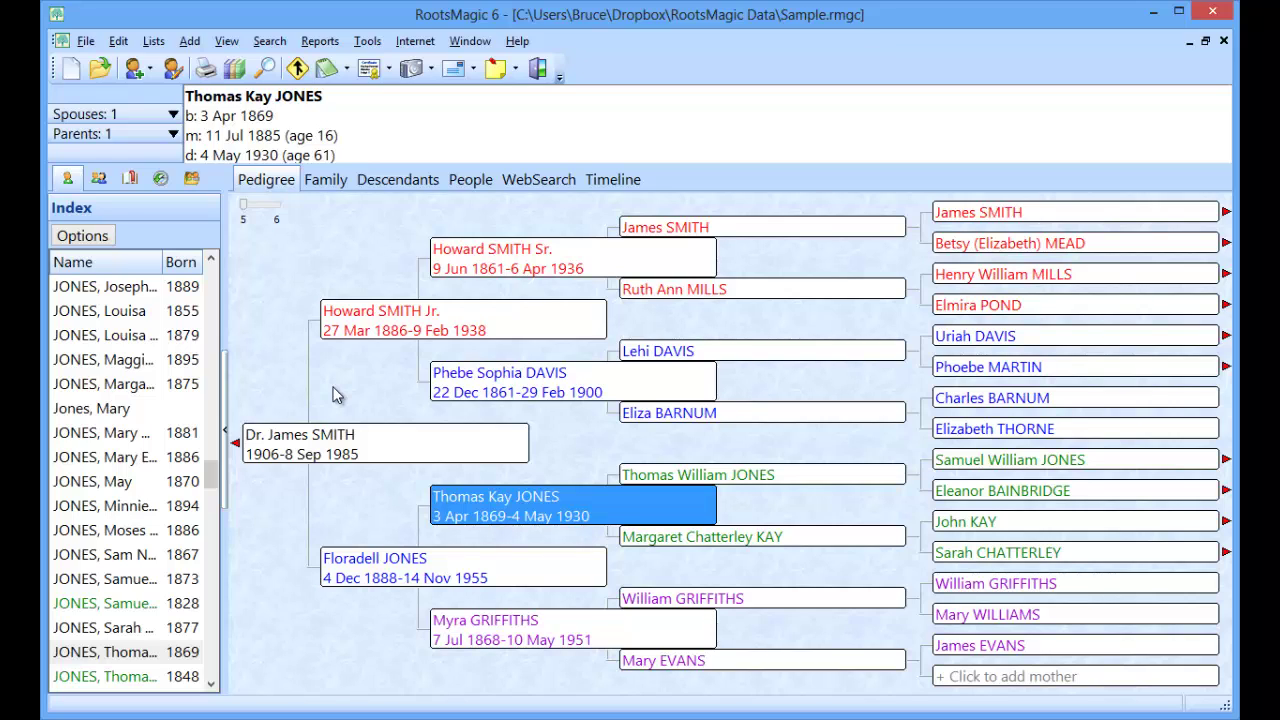
Open the Gazetteer, search for "santa fe" and look through the matching place names
left_click(367, 44)
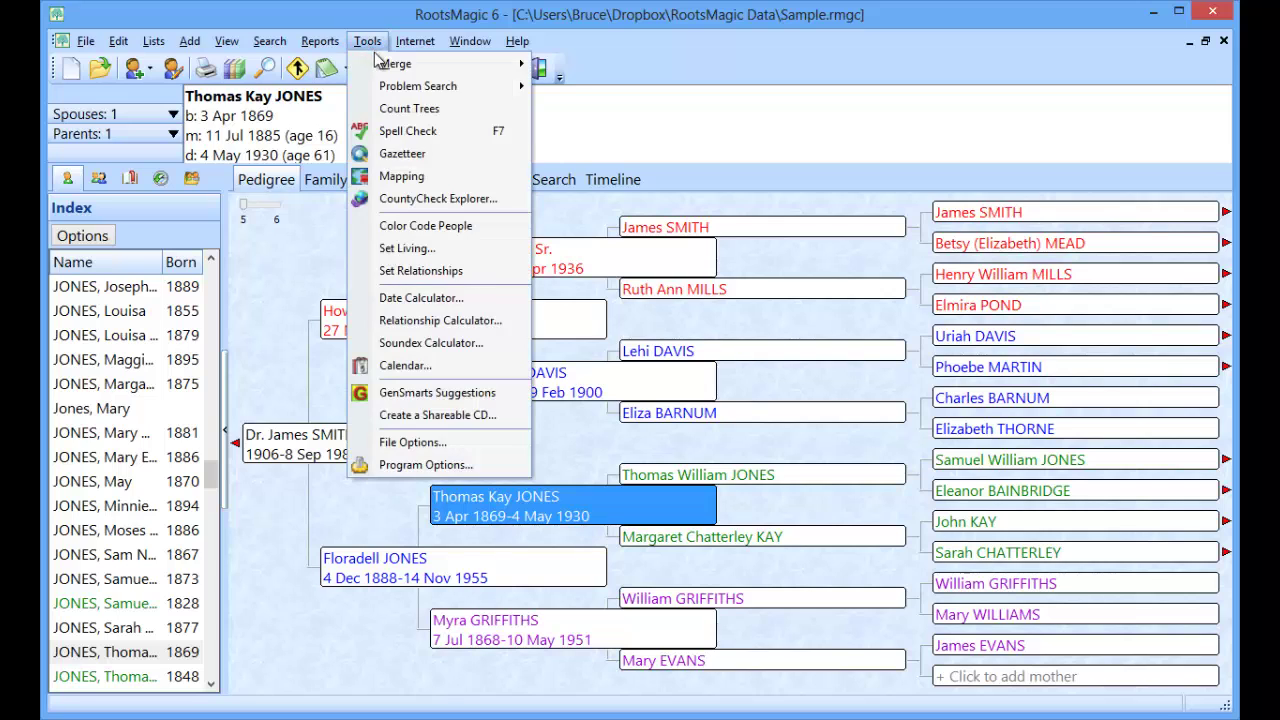
left_click(419, 161)
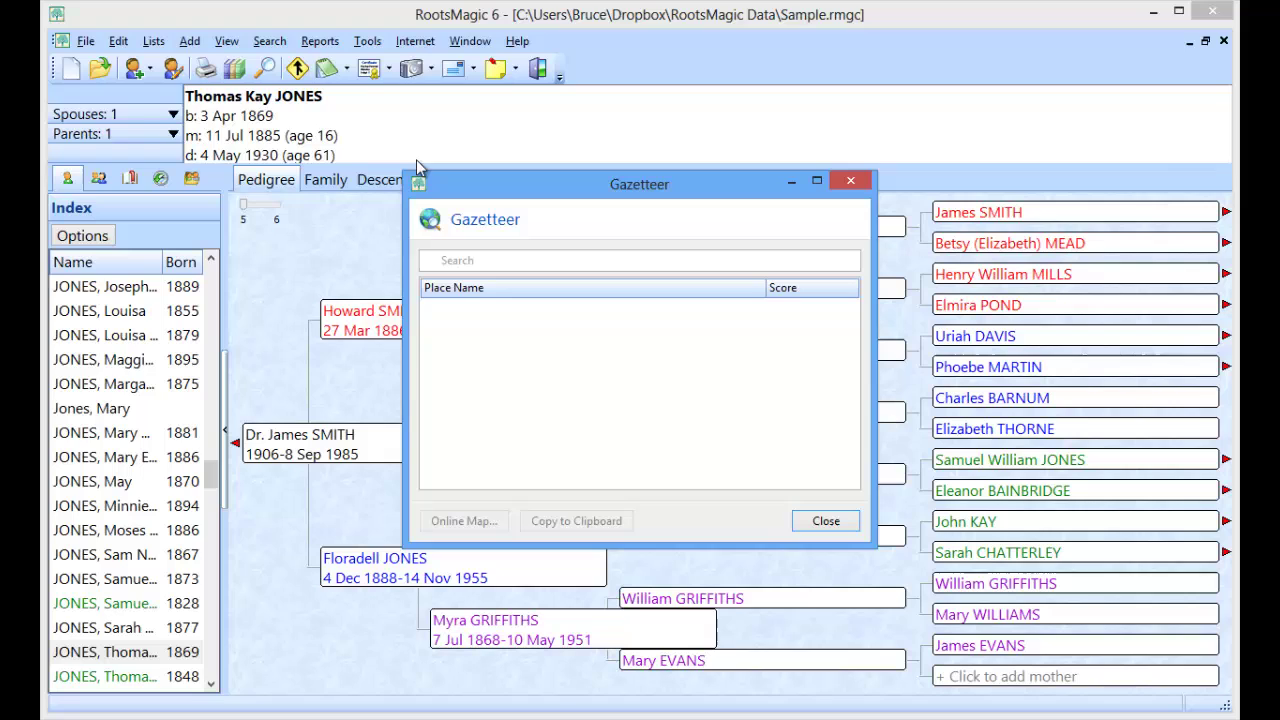
left_click(470, 259)
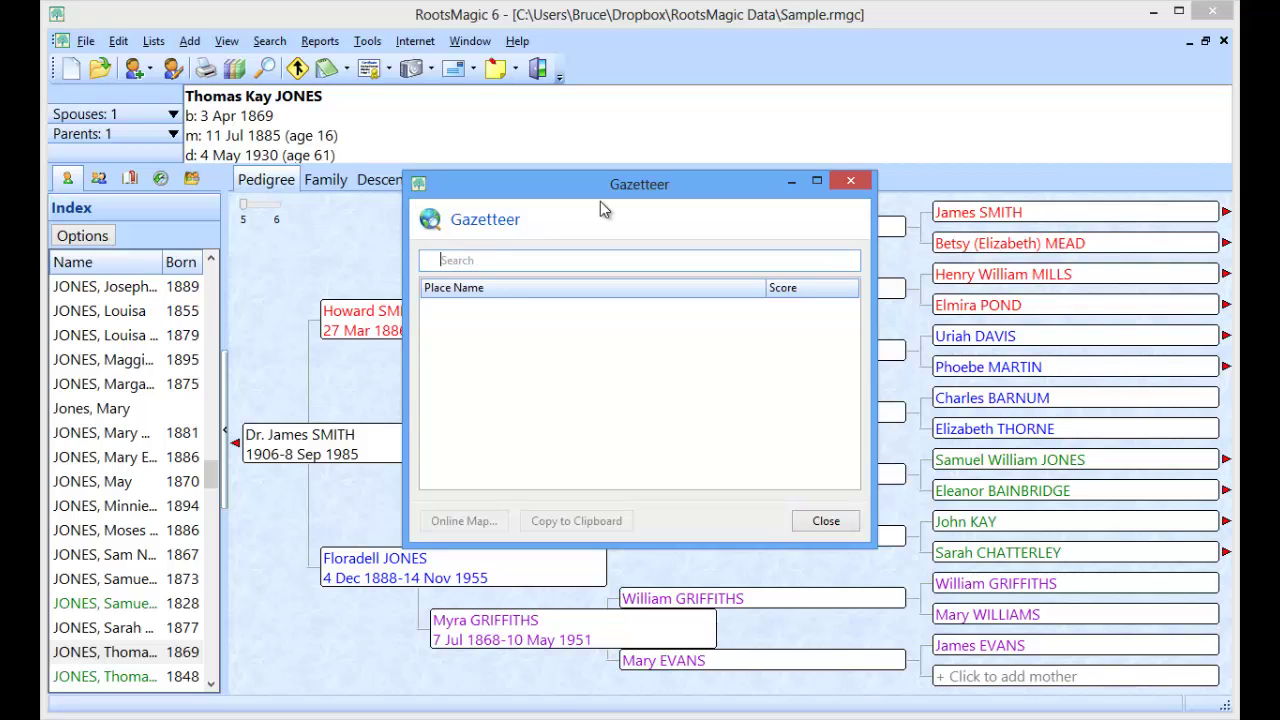
type("santa fe")
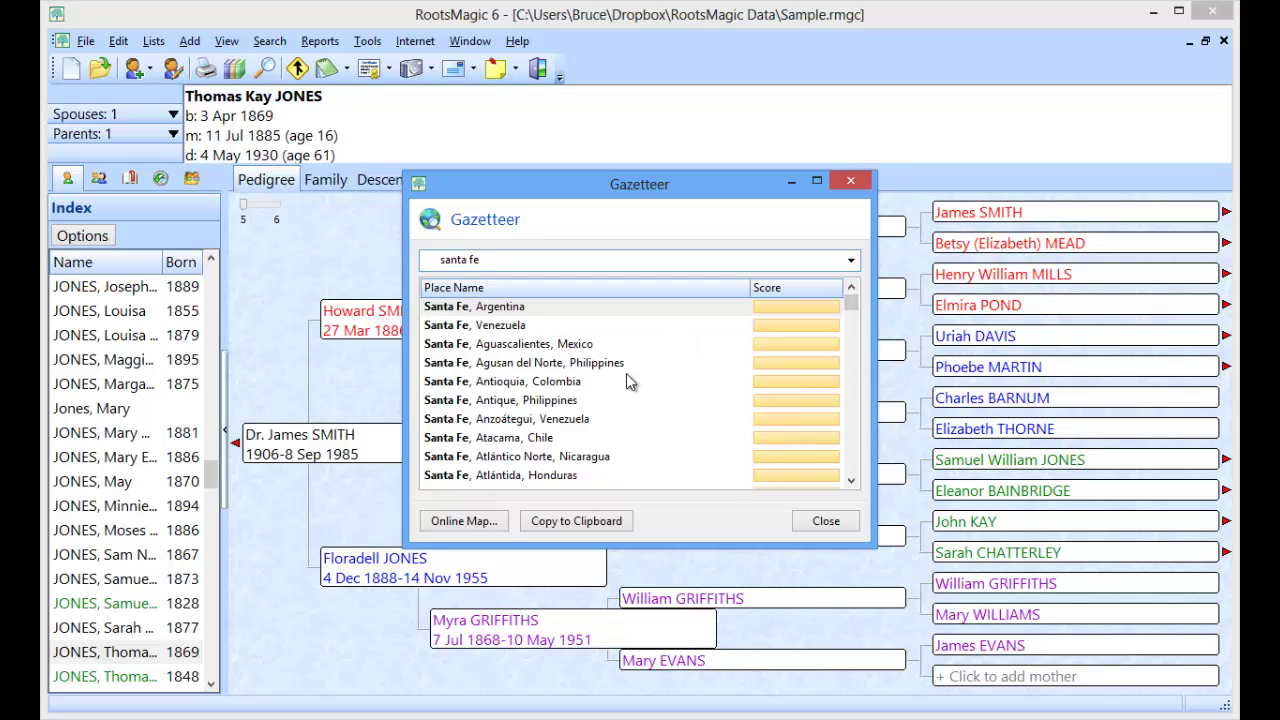
left_click_drag(851, 307, 855, 436)
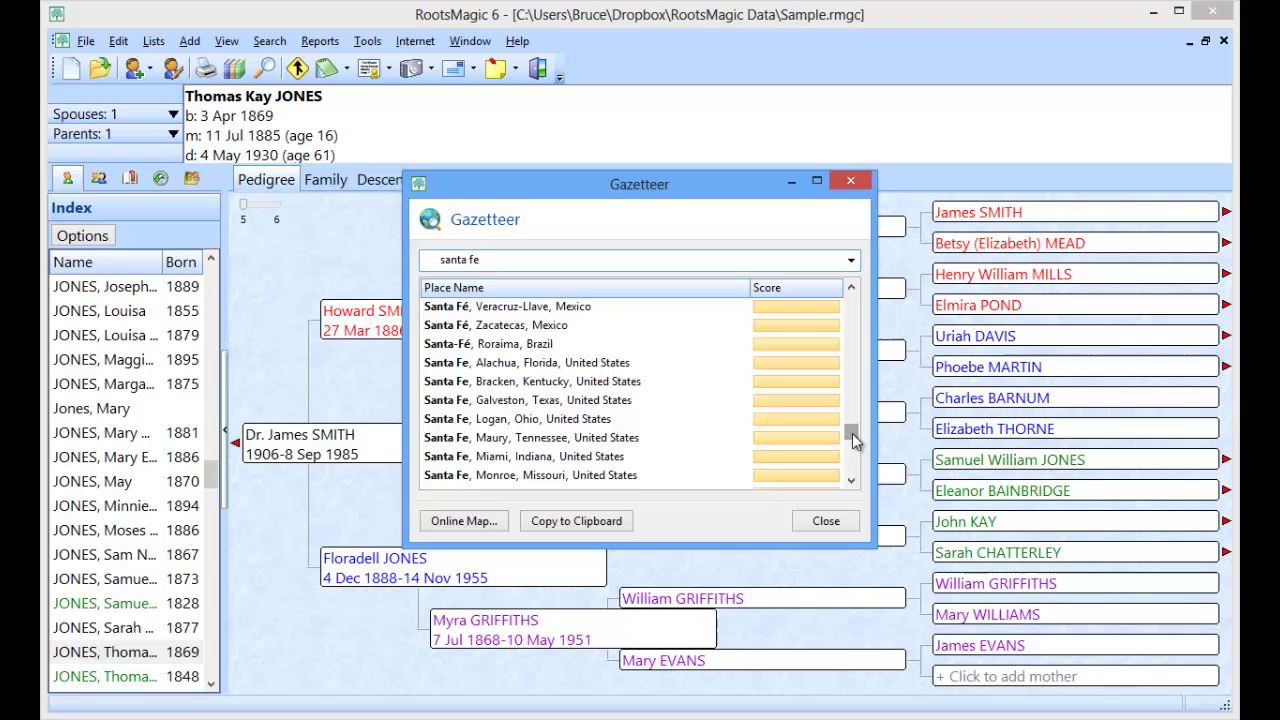
left_click_drag(853, 441, 853, 455)
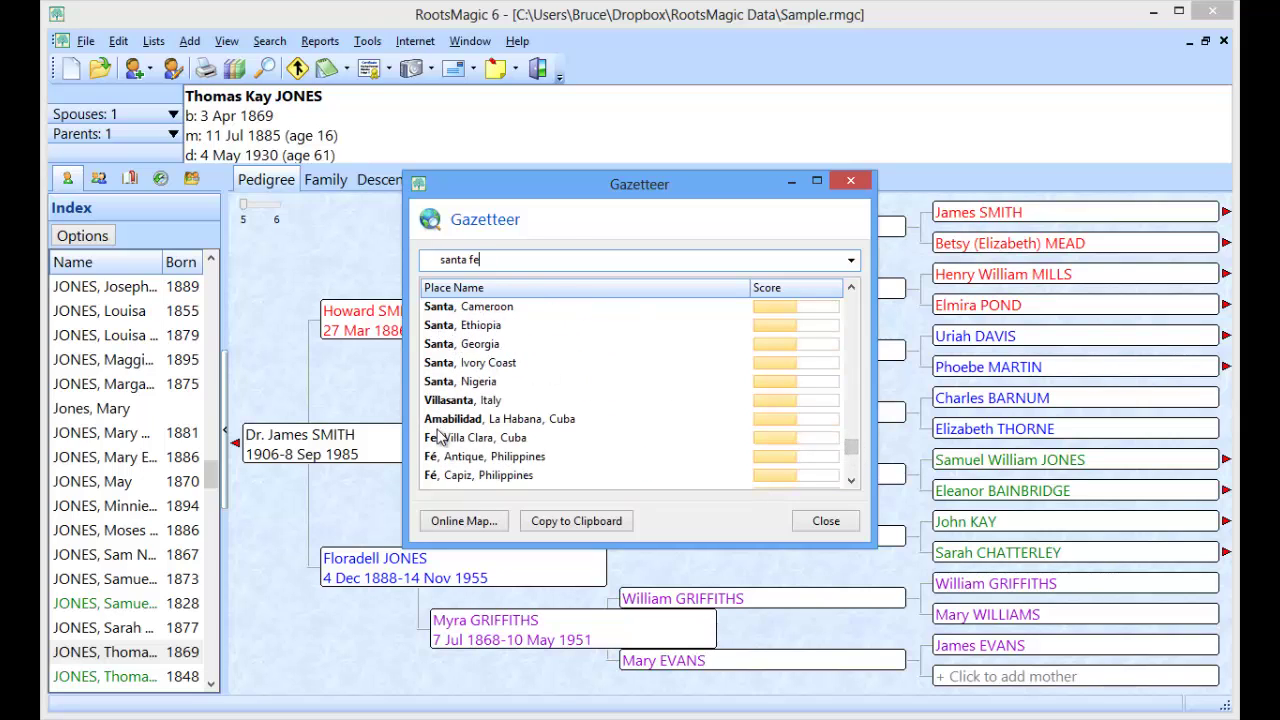
mouse_move(856, 450)
left_mouse_down()
mouse_move(853, 468)
mouse_move(850, 449)
left_mouse_up()
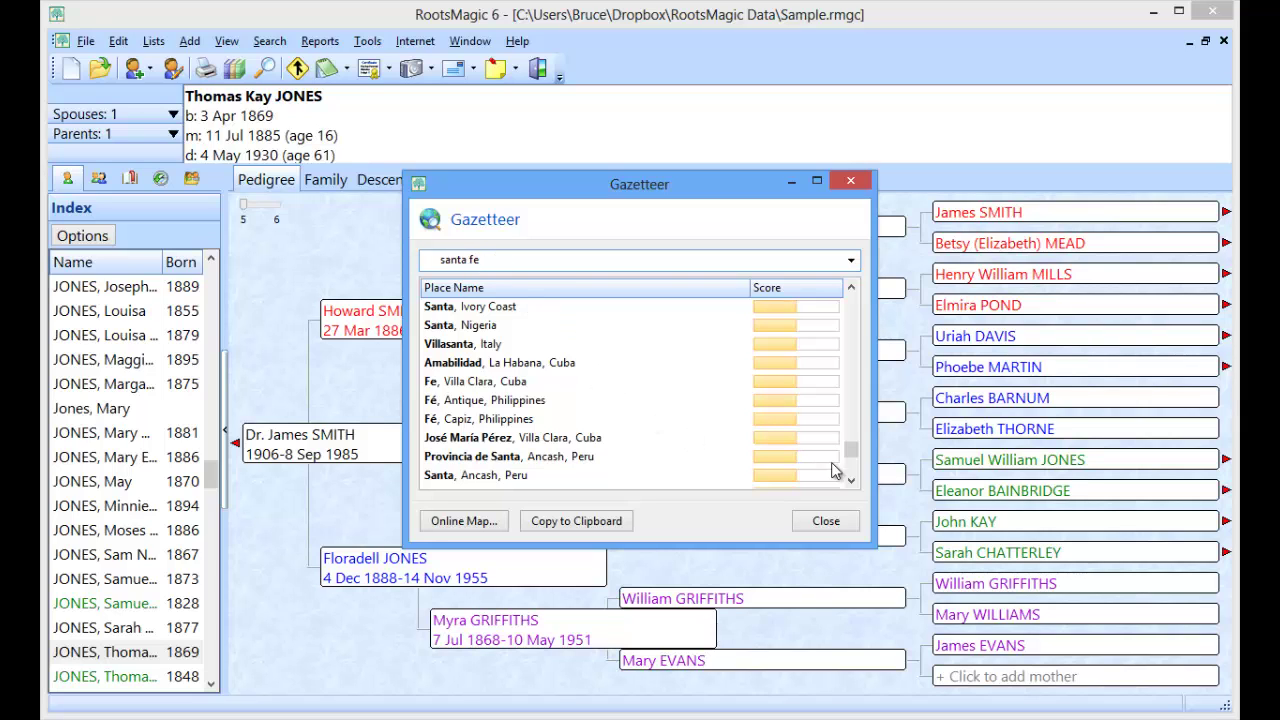
left_click_drag(849, 450, 850, 300)
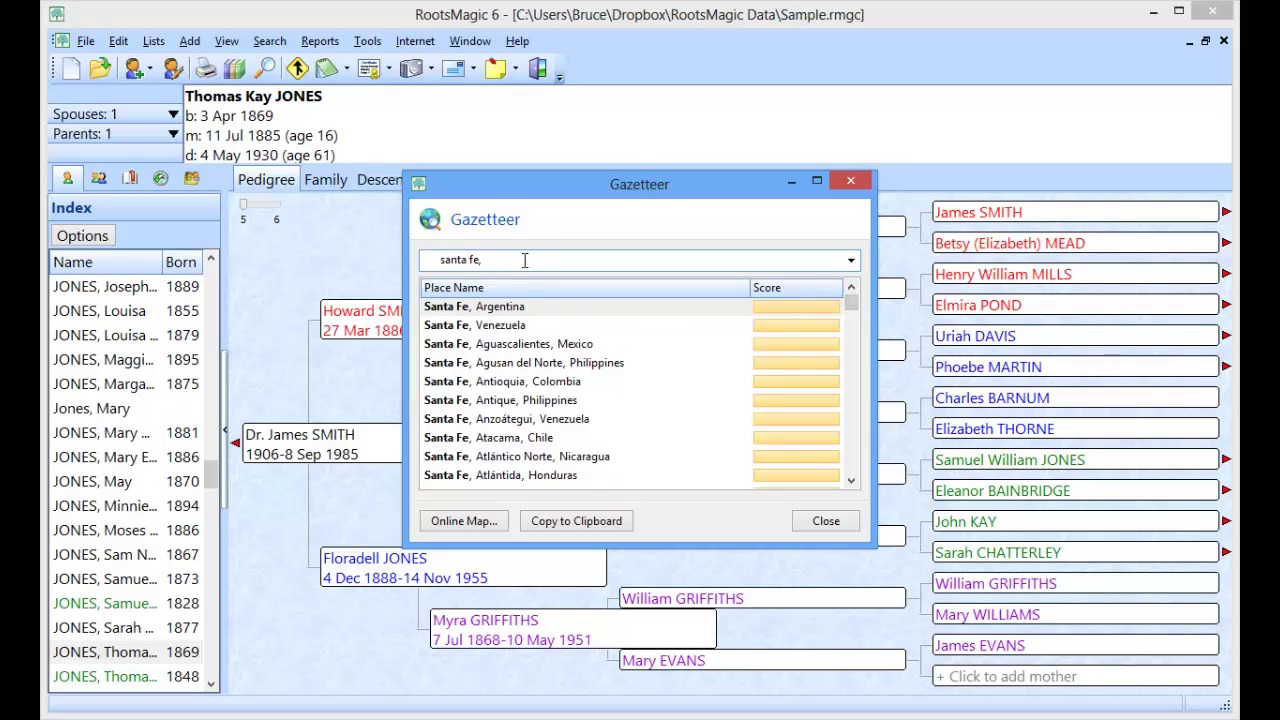
Narrow the place search to "santa fe,argentina" and select Santa Fe, Santa Fe, Argentina
left_click(524, 260)
type("argen")
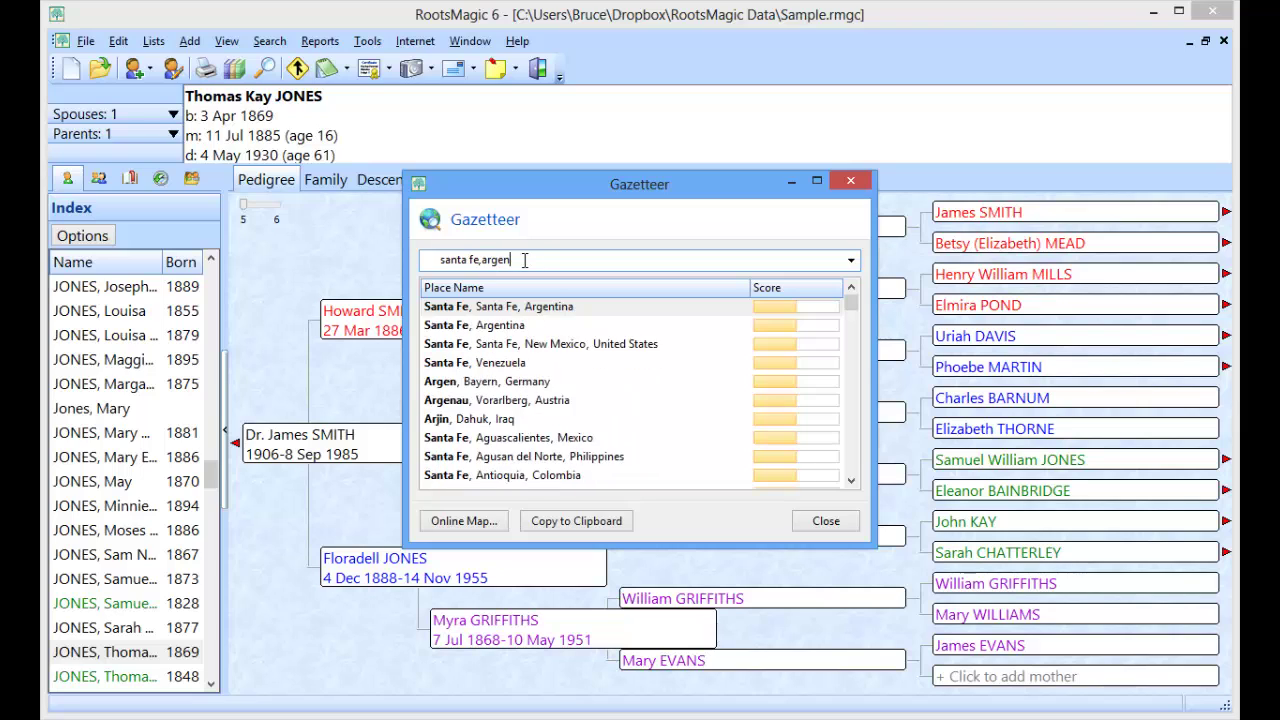
type("tina")
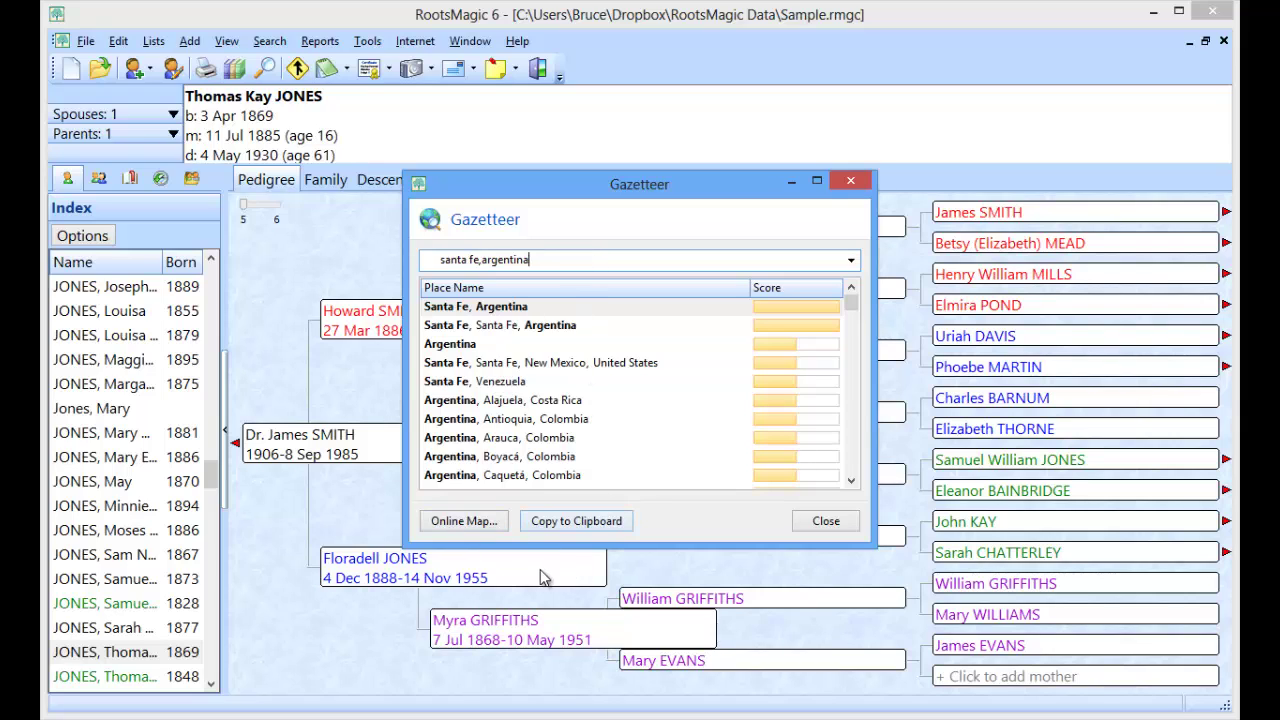
left_click(526, 328)
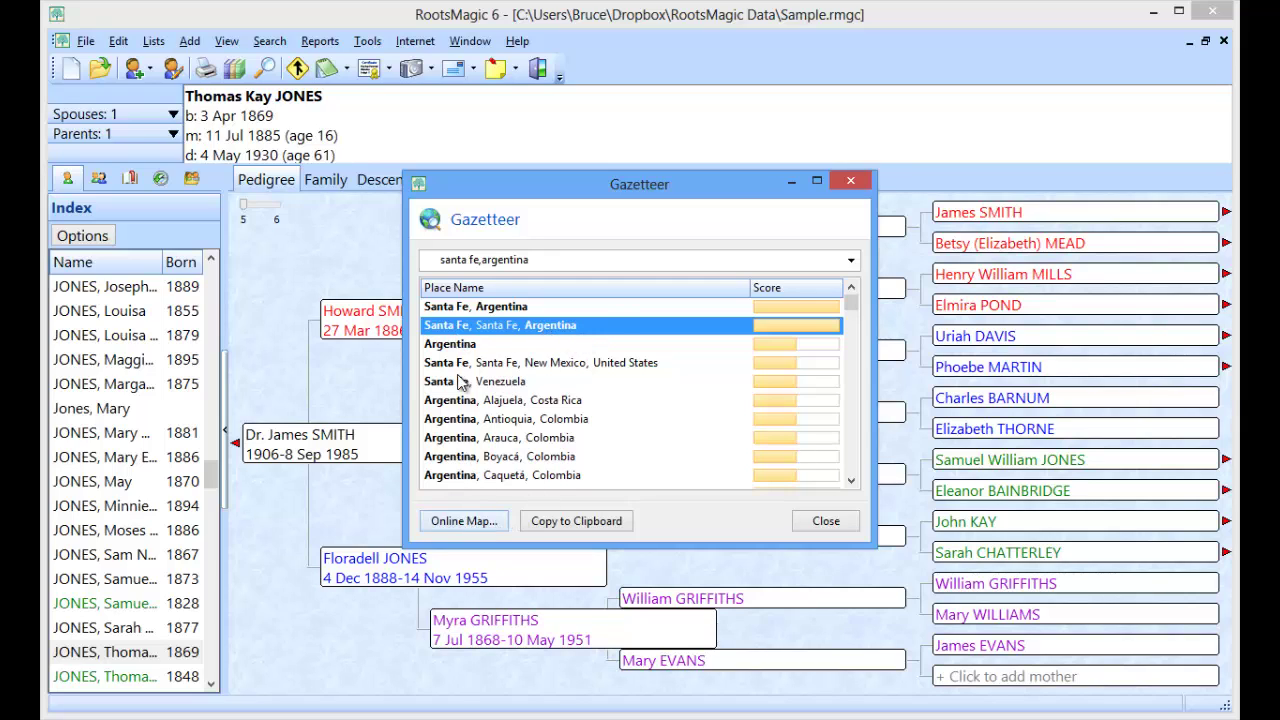
View the selected Argentine place on the online map, examine its location in South America, and return to the Gazetteer
left_click(462, 522)
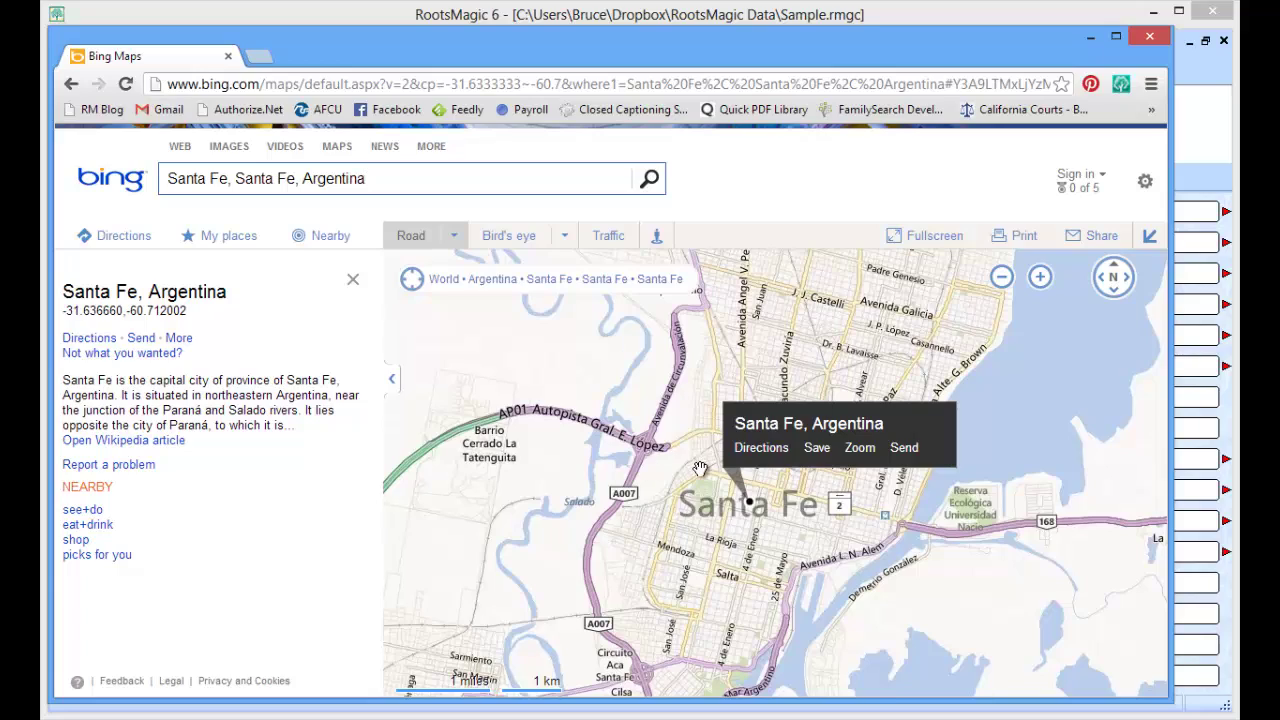
scroll(700, 469, "down", 3)
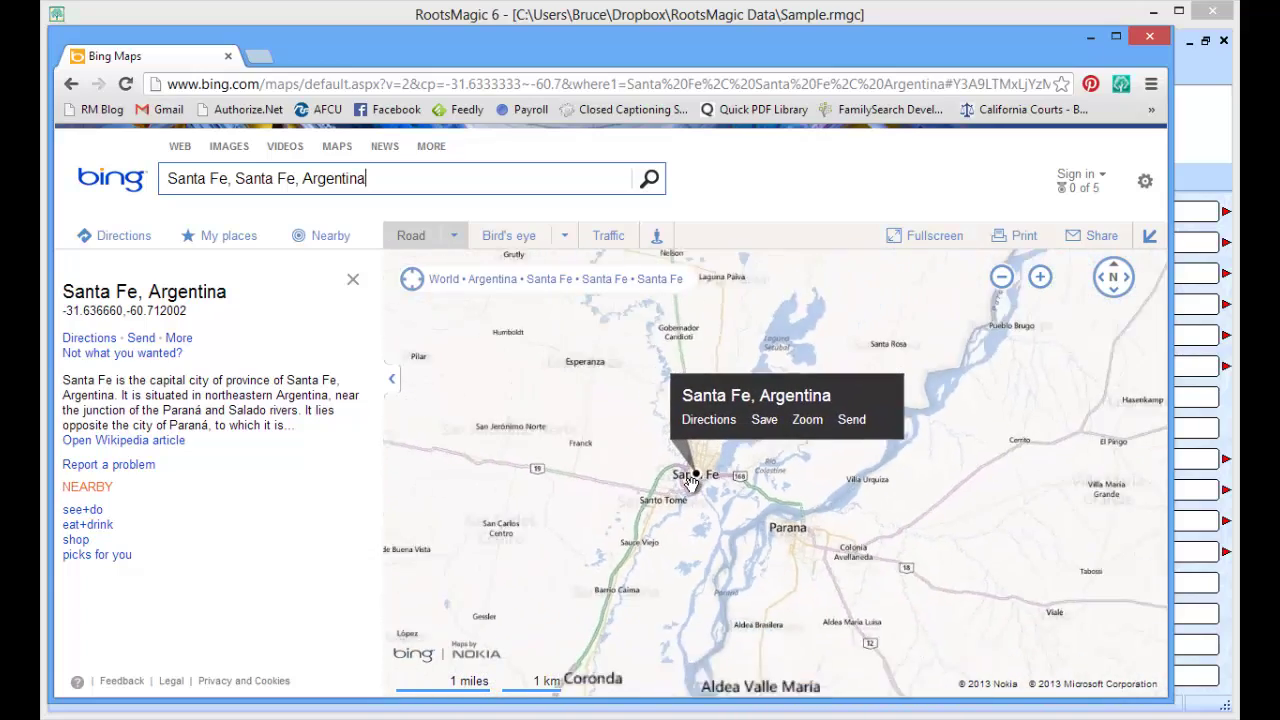
scroll(690, 480, "down", 3)
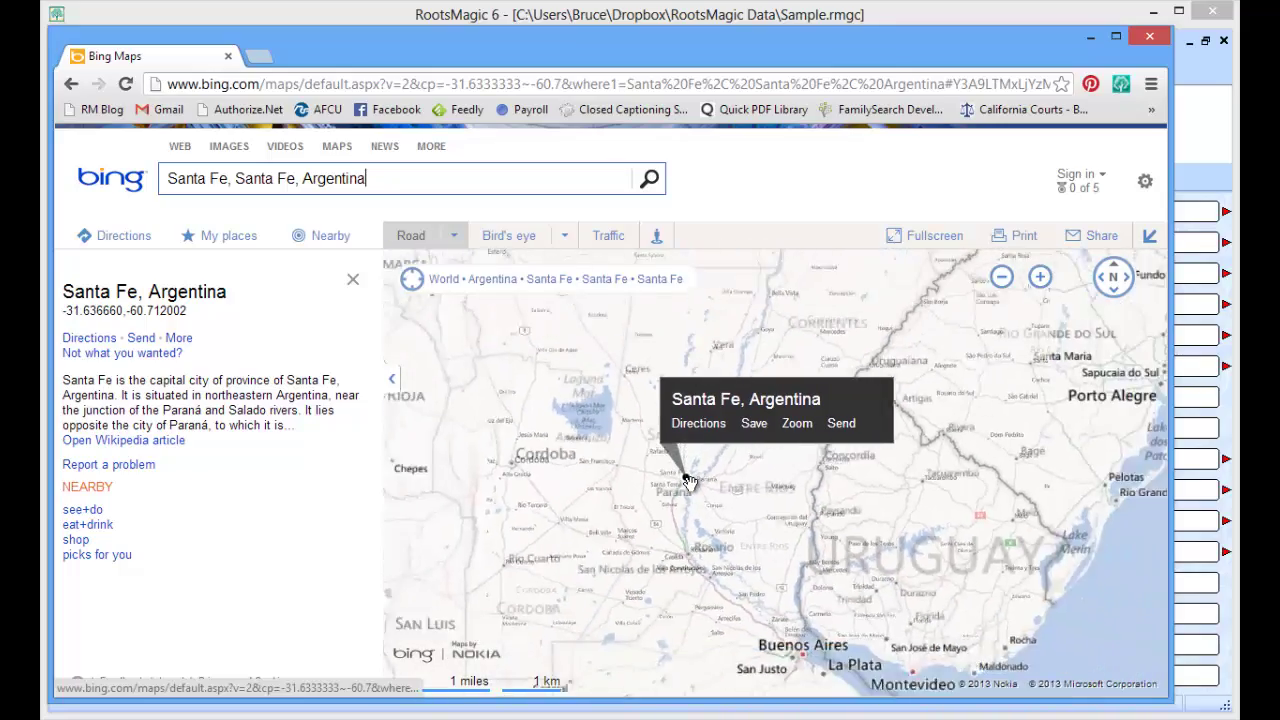
scroll(690, 480, "down", 3)
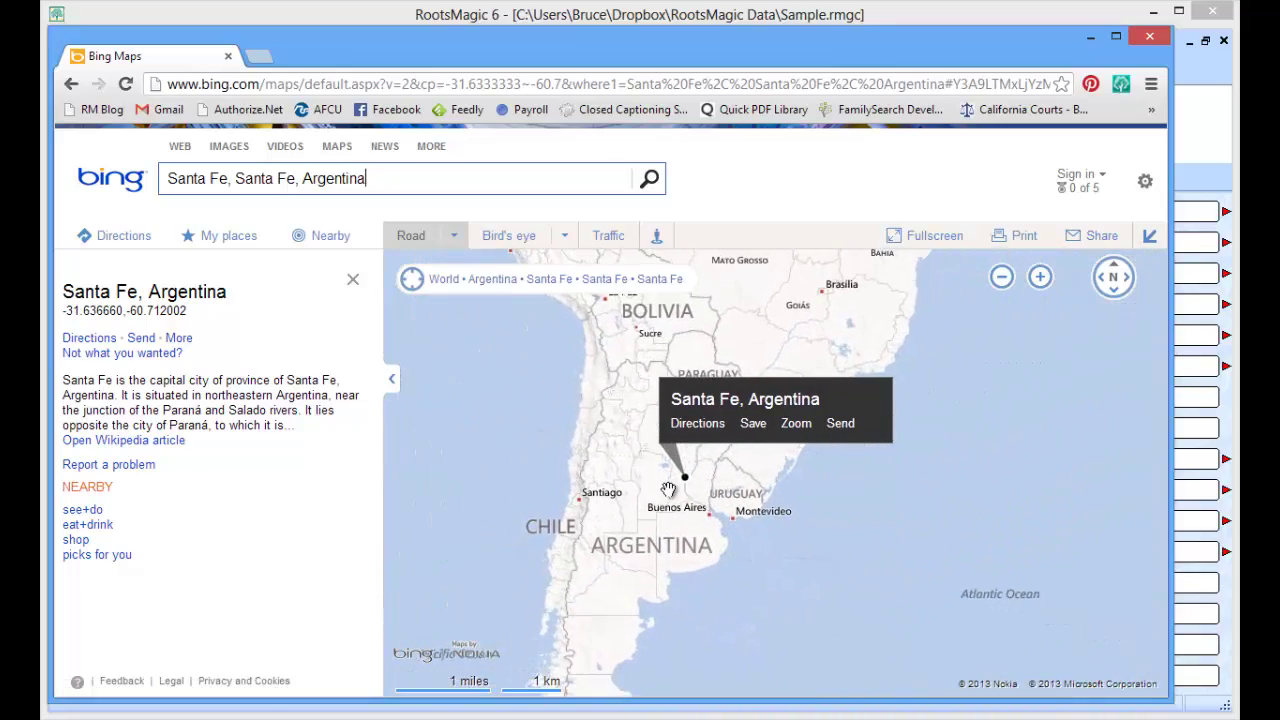
scroll(680, 483, "up", 5)
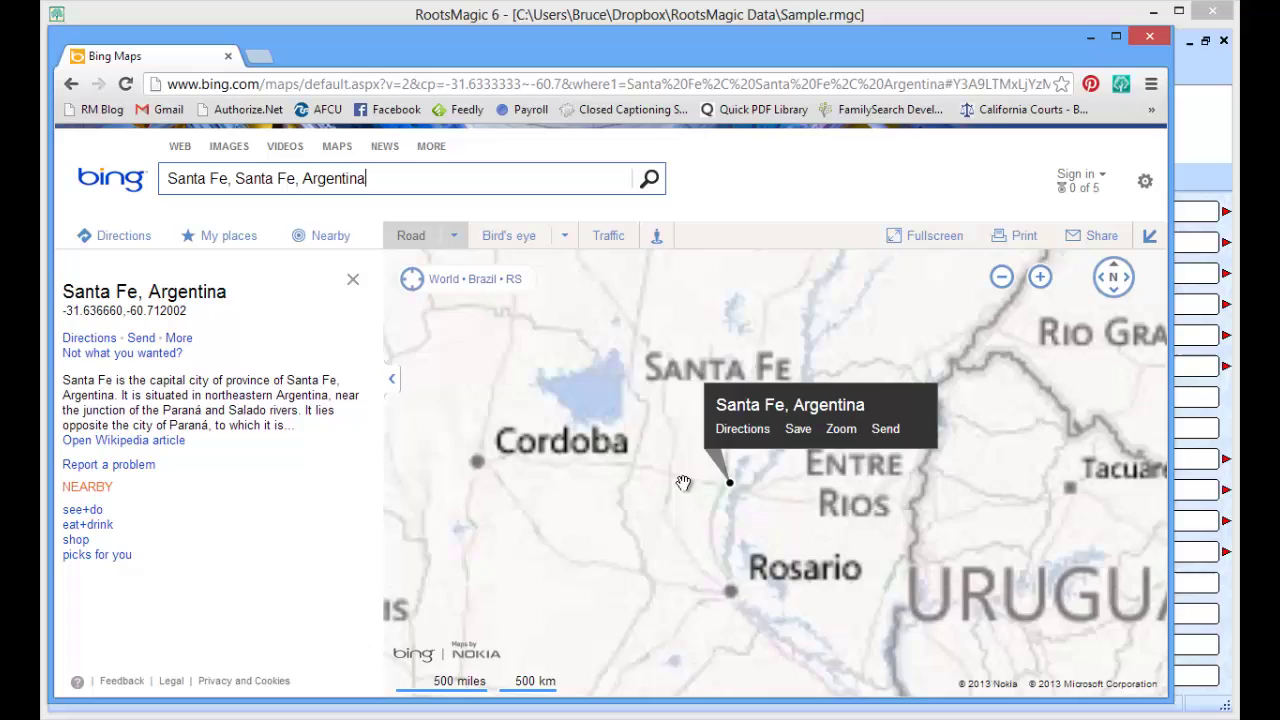
scroll(683, 483, "up", 2)
scroll(760, 490, "up", 2)
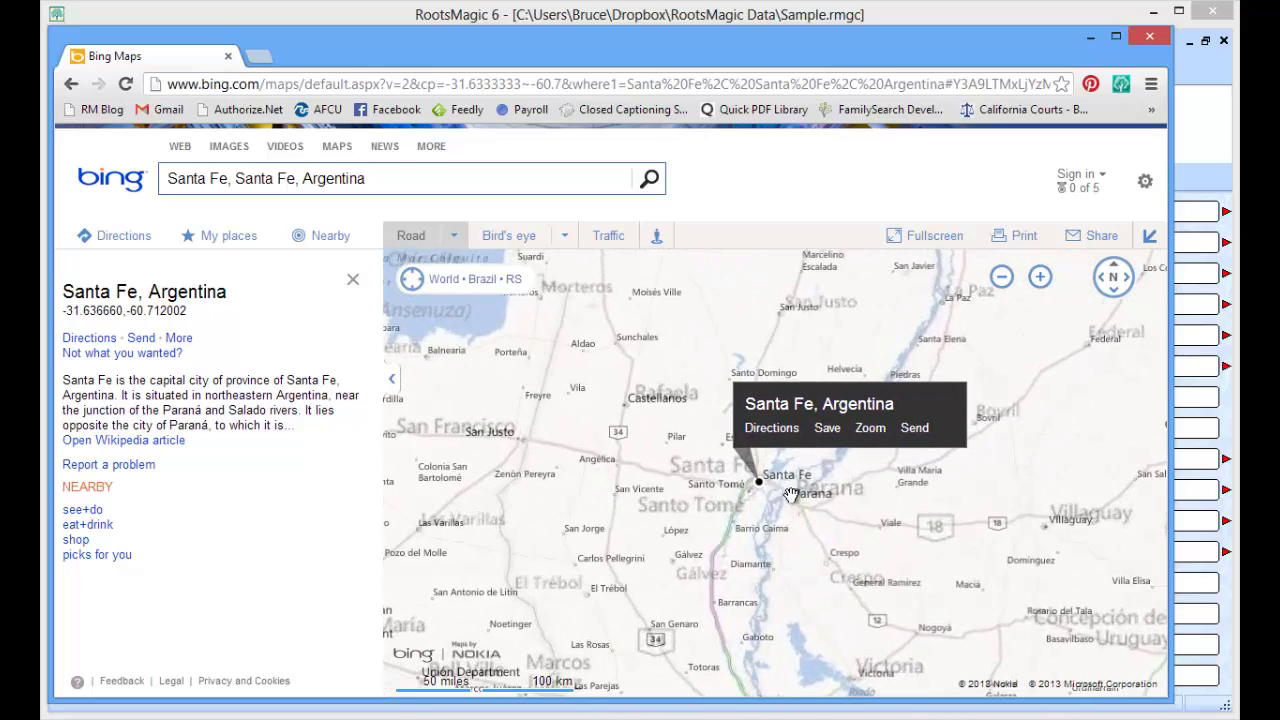
left_click_drag(790, 495, 758, 460)
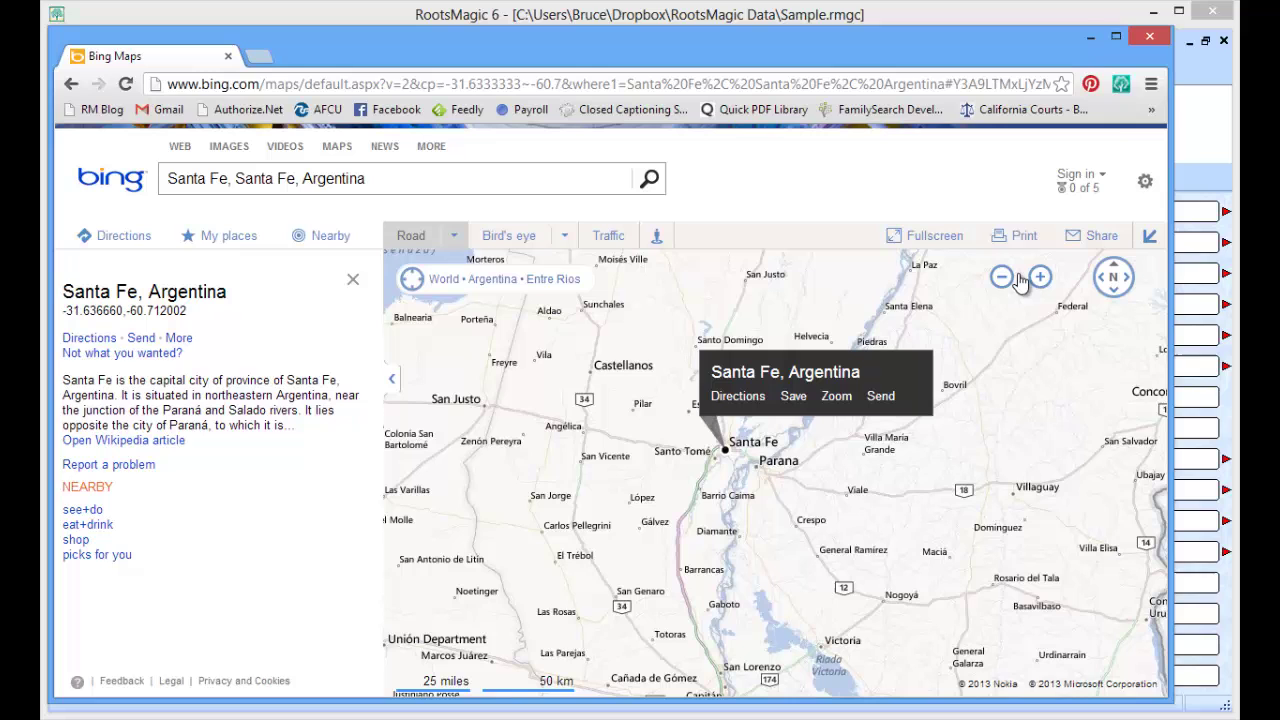
left_click(1150, 40)
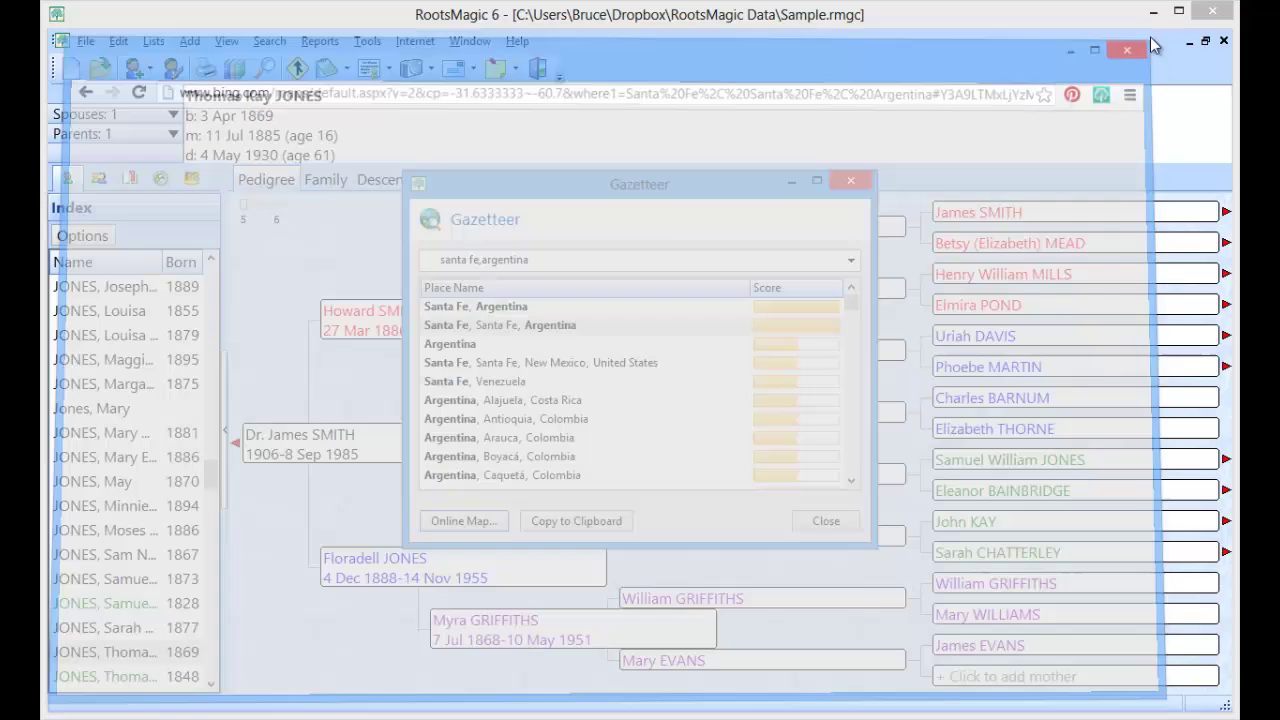
left_click(495, 333)
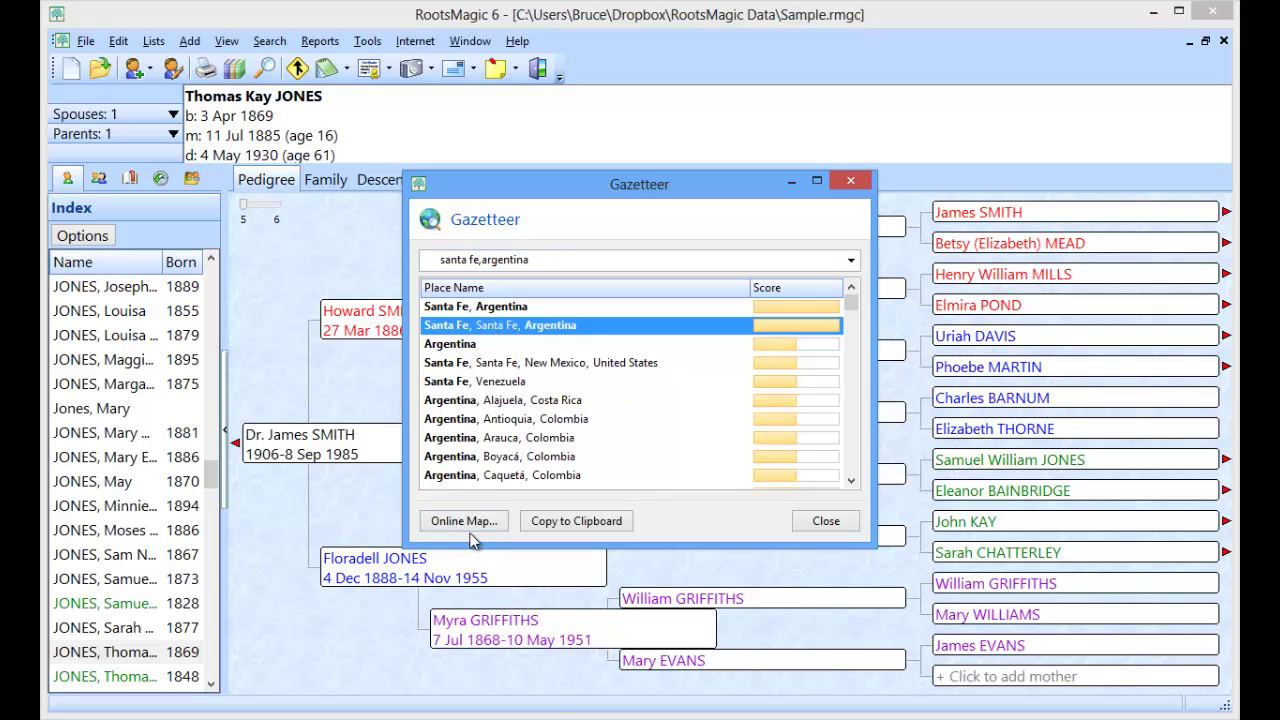
Search the Gazetteer for "monkeys eyebrow" and select Monkeys Eyebrow, Ballard, Kentucky, United States
left_click(539, 259)
left_click_drag(539, 259, 390, 267)
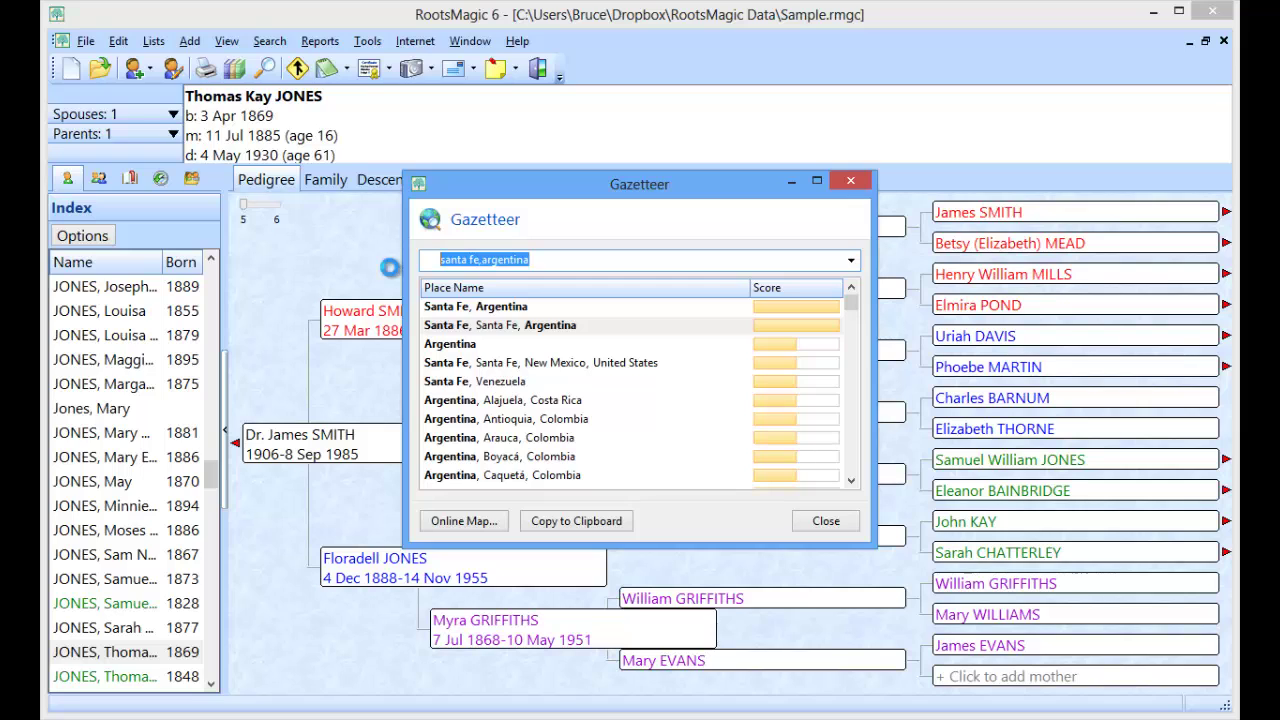
type("mon")
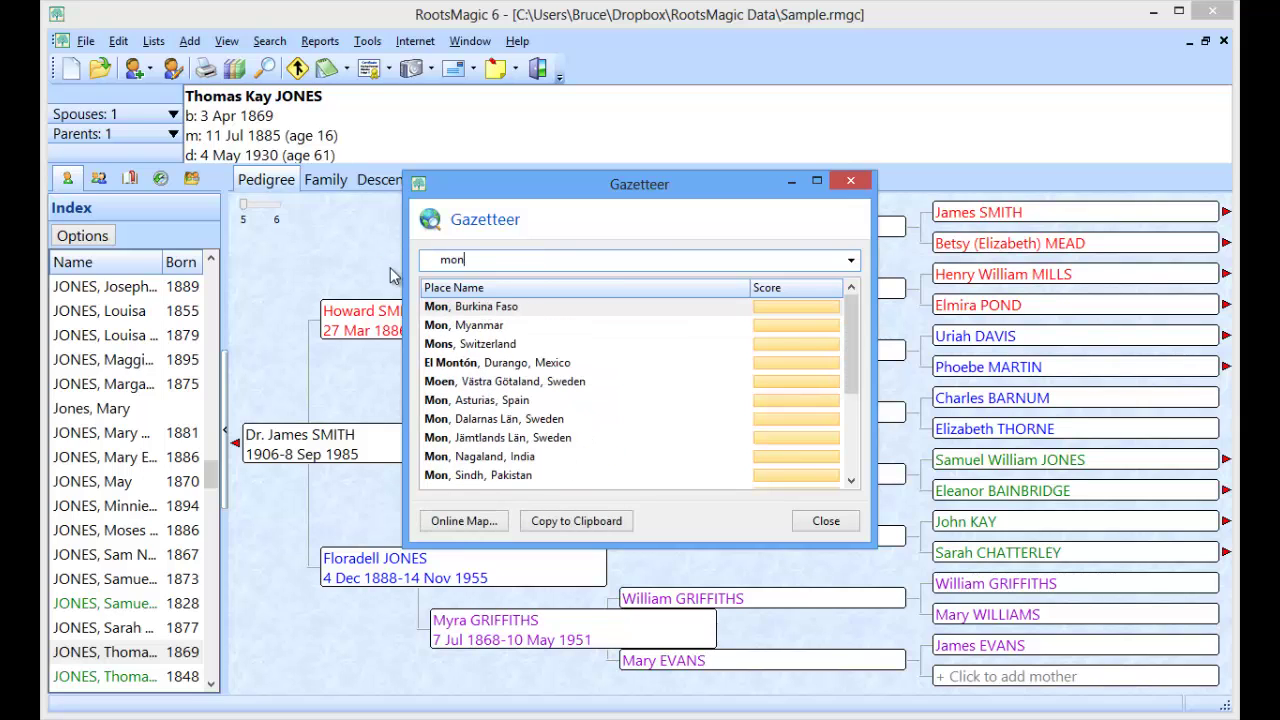
type("keys")
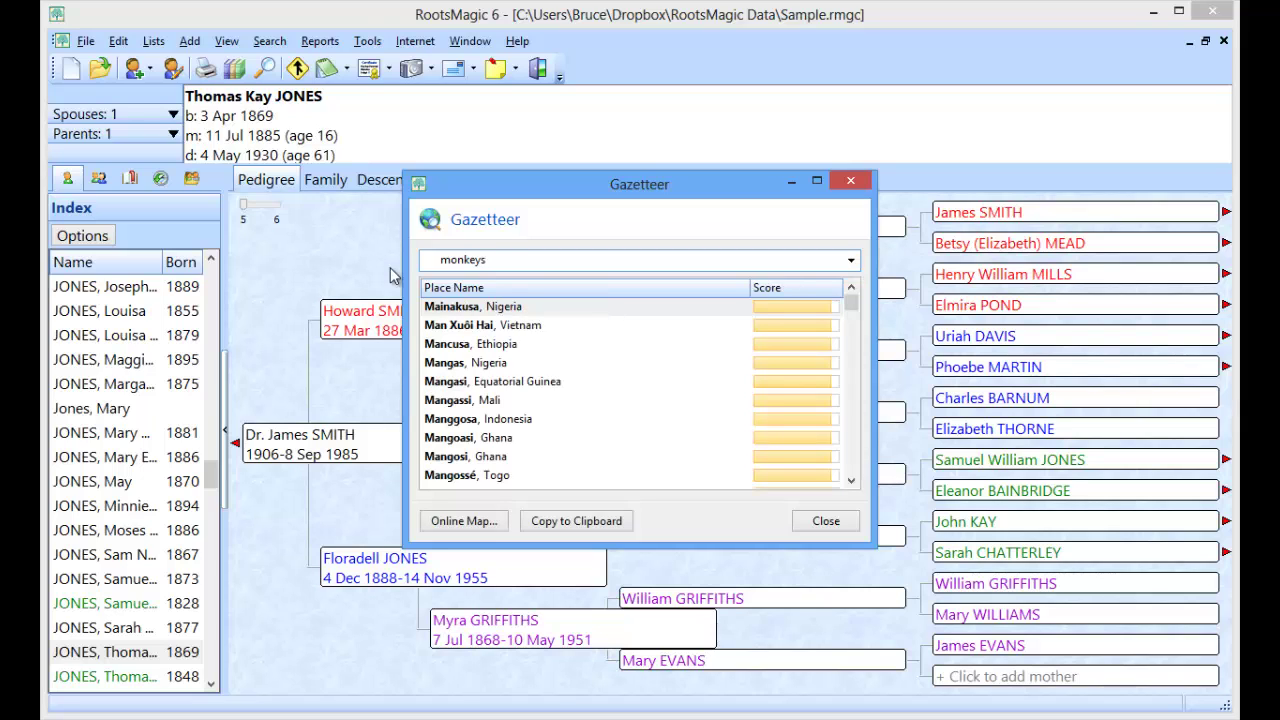
type(" eyebrow")
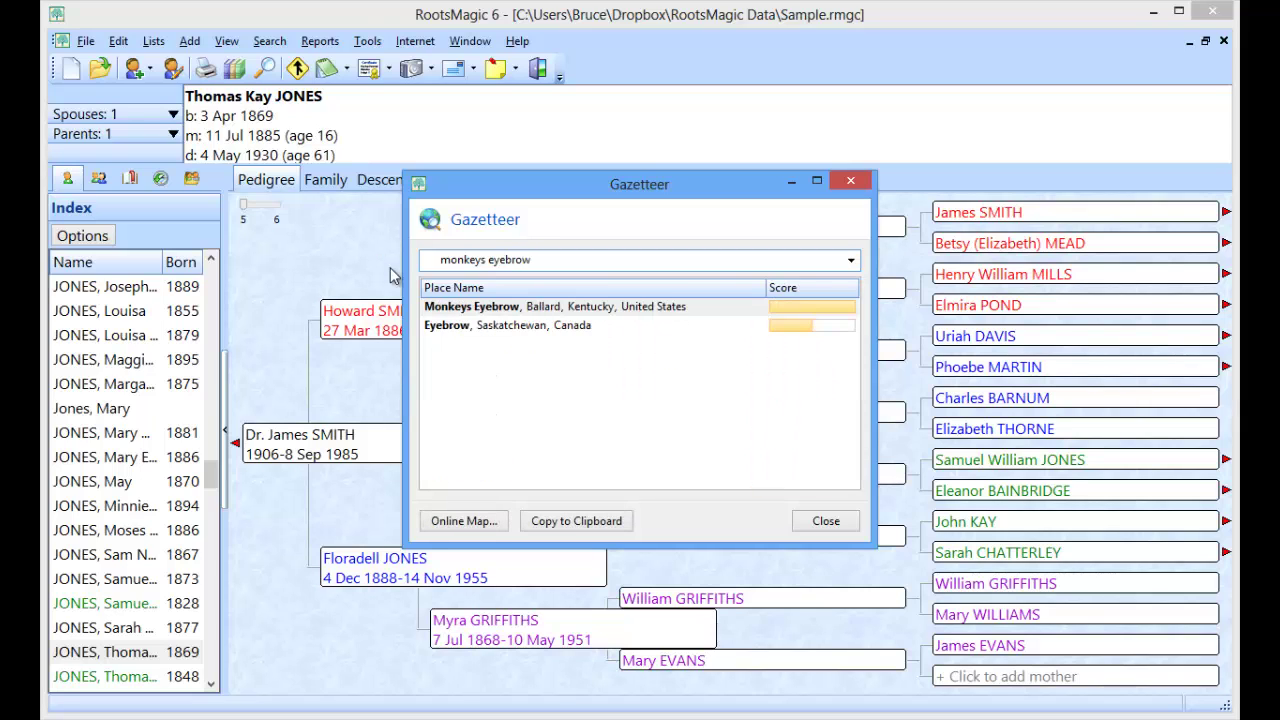
left_click(458, 310)
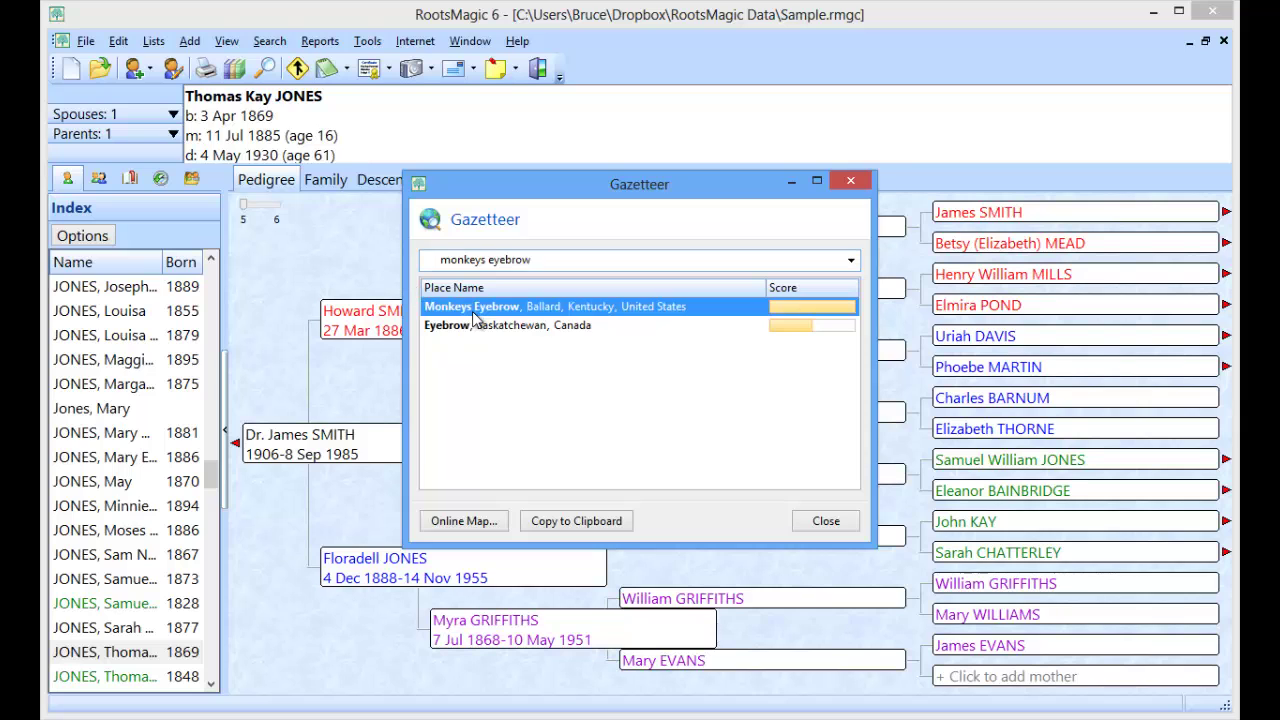
View Monkeys Eyebrow on the online map, examine its location within the United States, and close the map
left_click(463, 521)
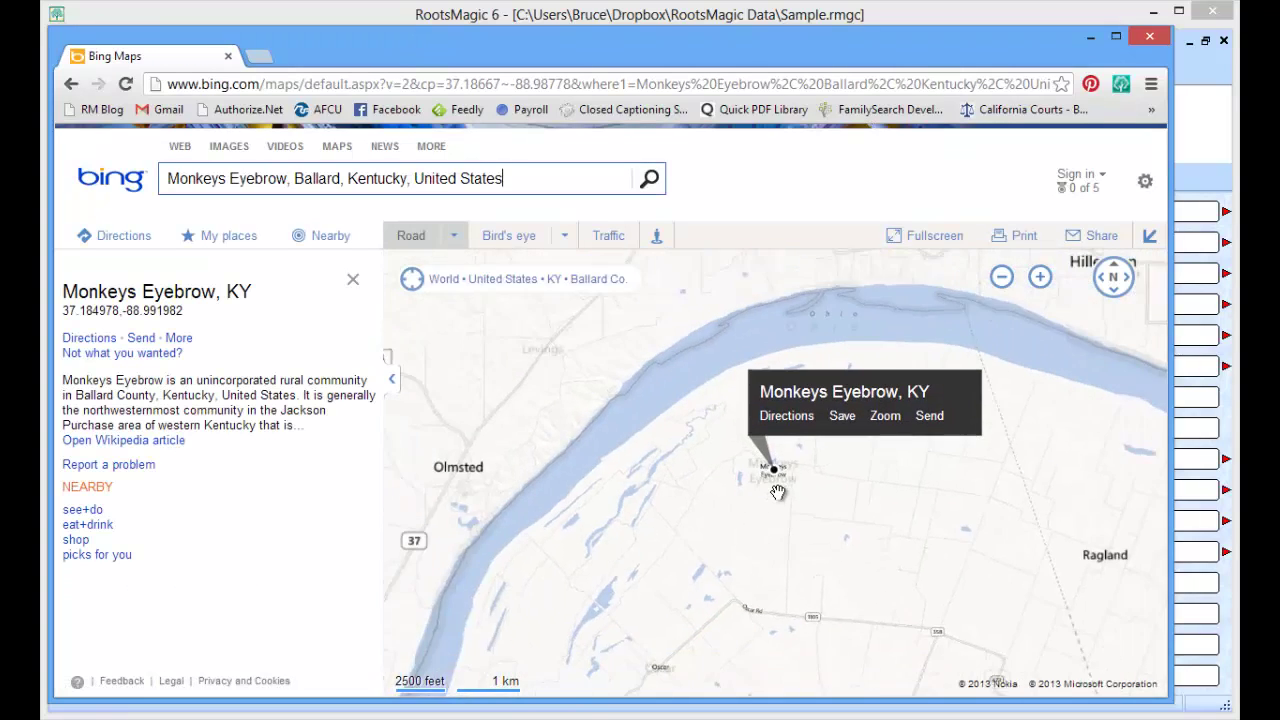
scroll(776, 492, "down", 5)
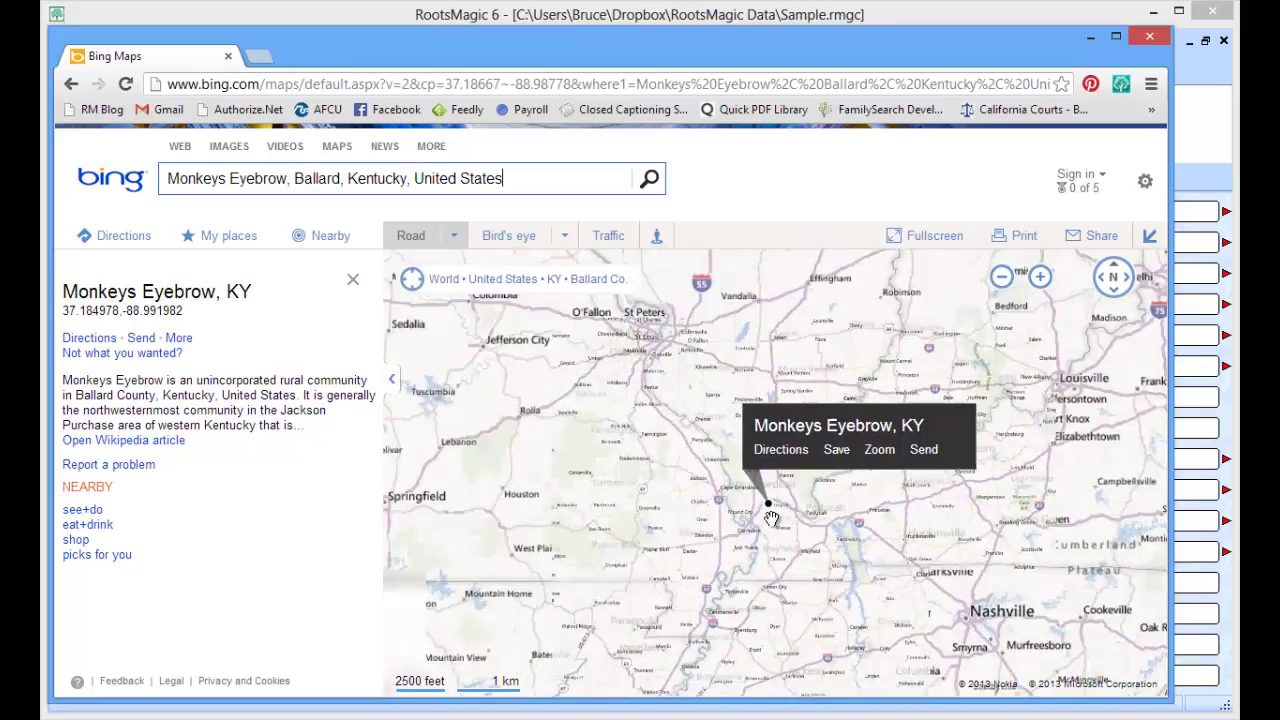
scroll(771, 518, "down", 5)
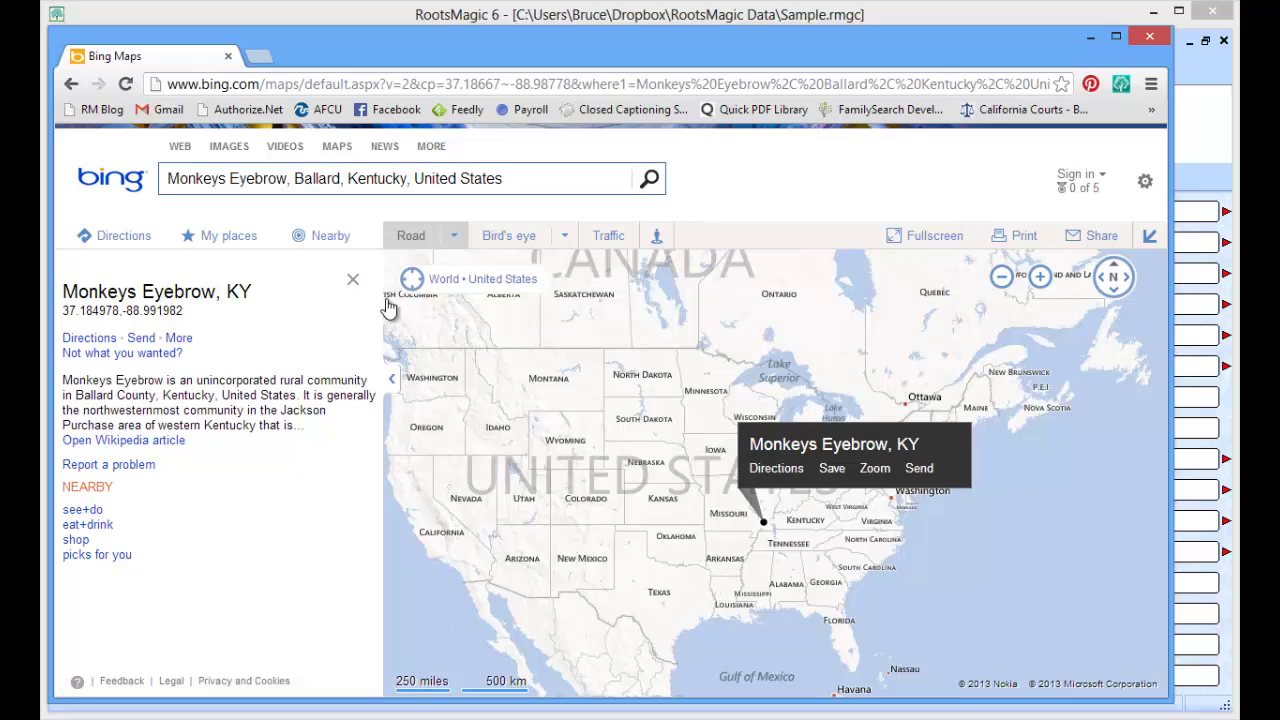
left_click(1150, 38)
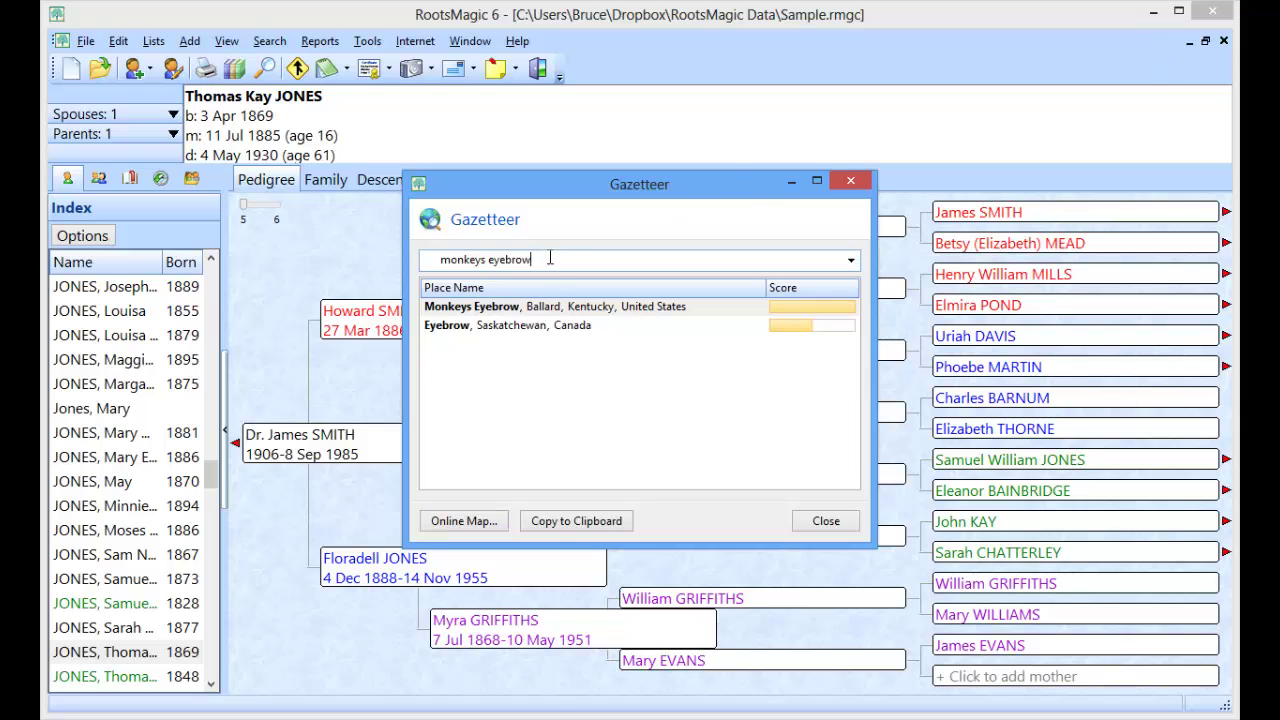
Replace the Gazetteer search with "springfield" and look over the matching places
left_click_drag(543, 259, 417, 270)
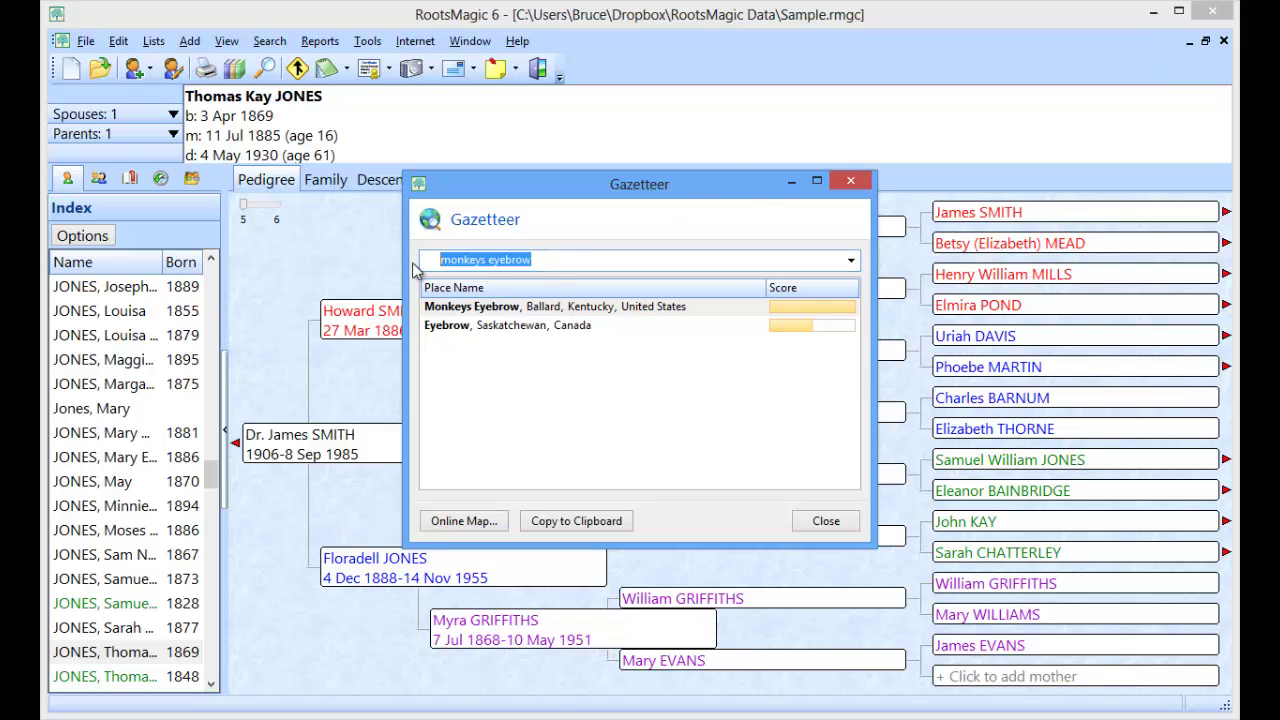
type("spring")
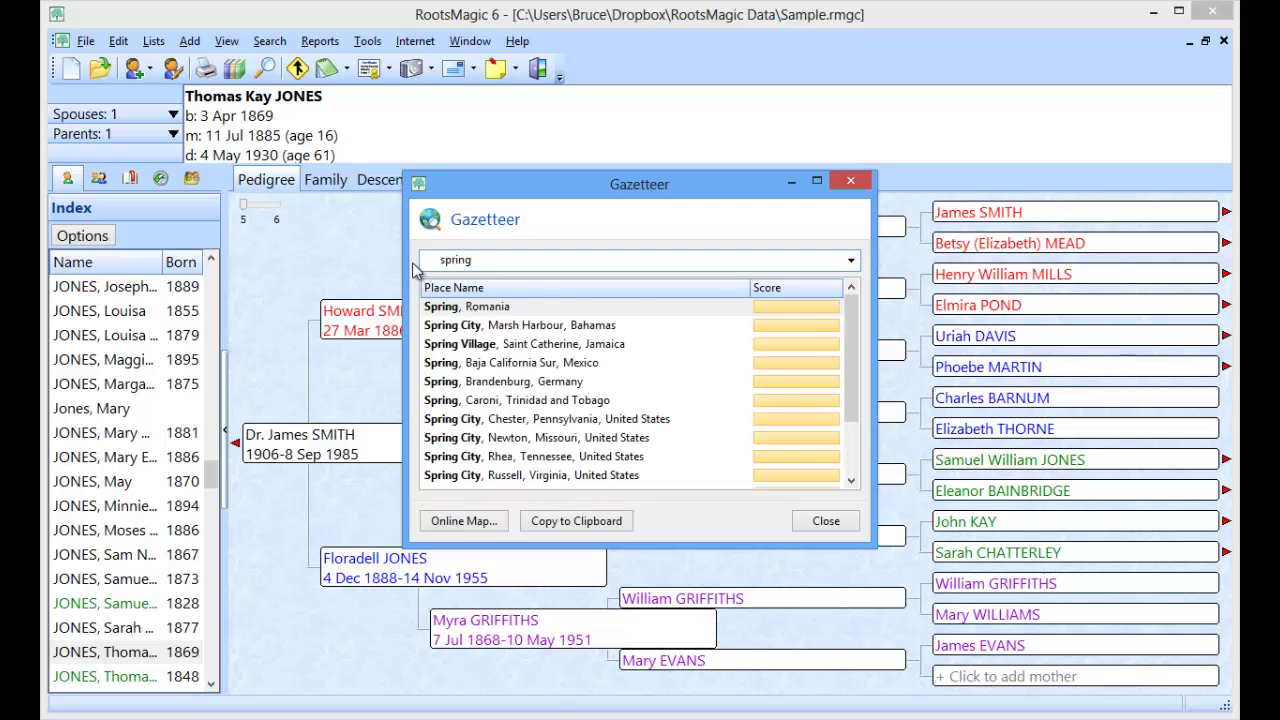
type("field")
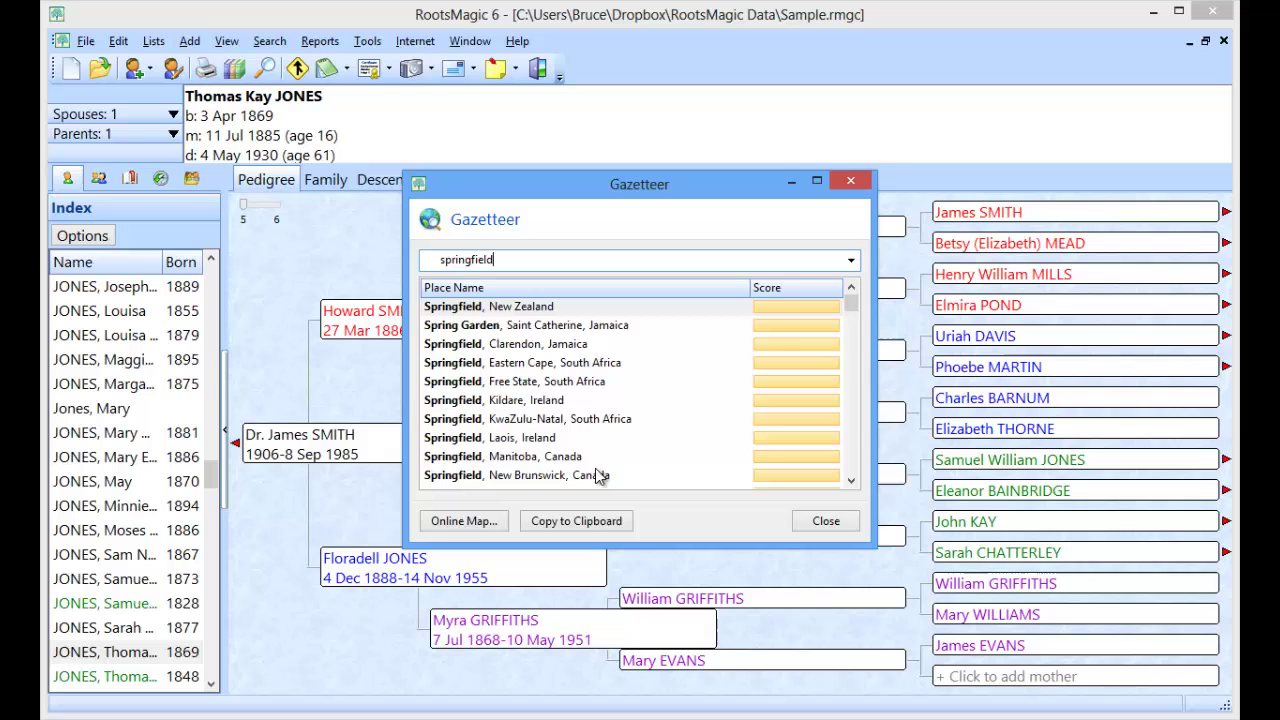
mouse_move(852, 307)
left_mouse_down()
mouse_move(826, 489)
mouse_move(849, 472)
mouse_move(852, 304)
left_mouse_up()
Narrow the place search to "springfield,va" and select Springfield, Fairfax, Virginia, United States
left_click(542, 263)
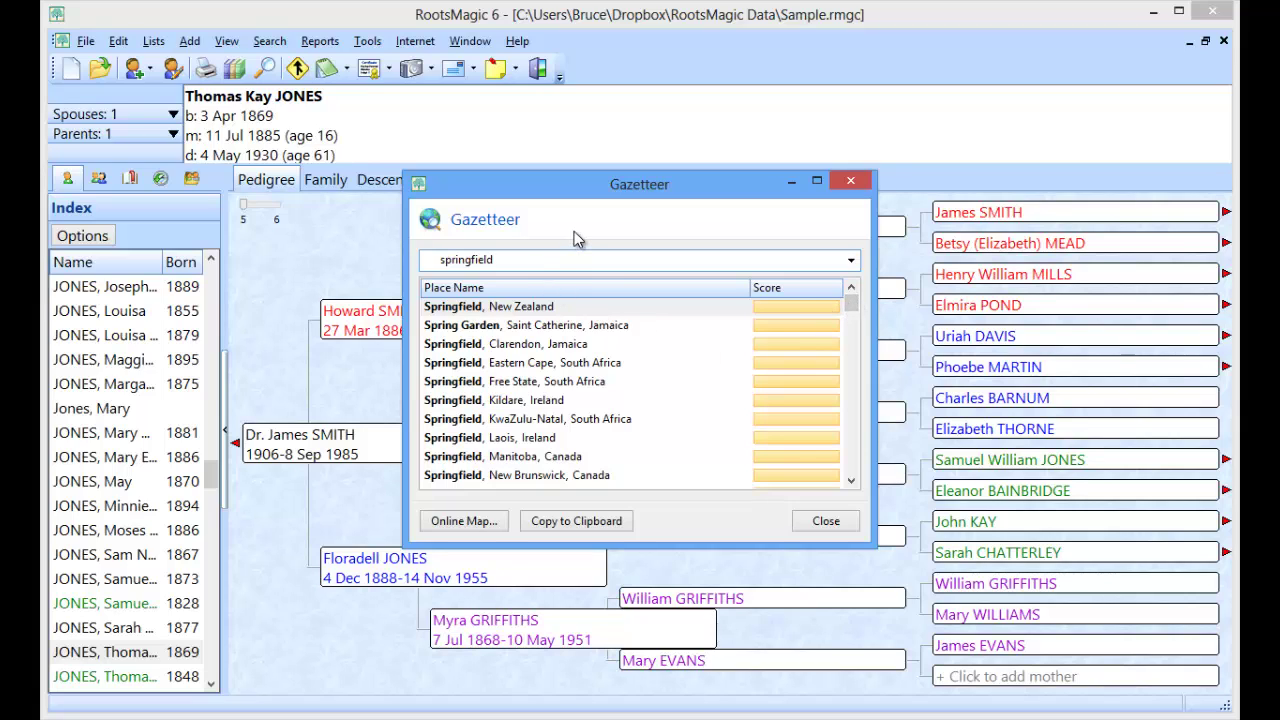
type(",va")
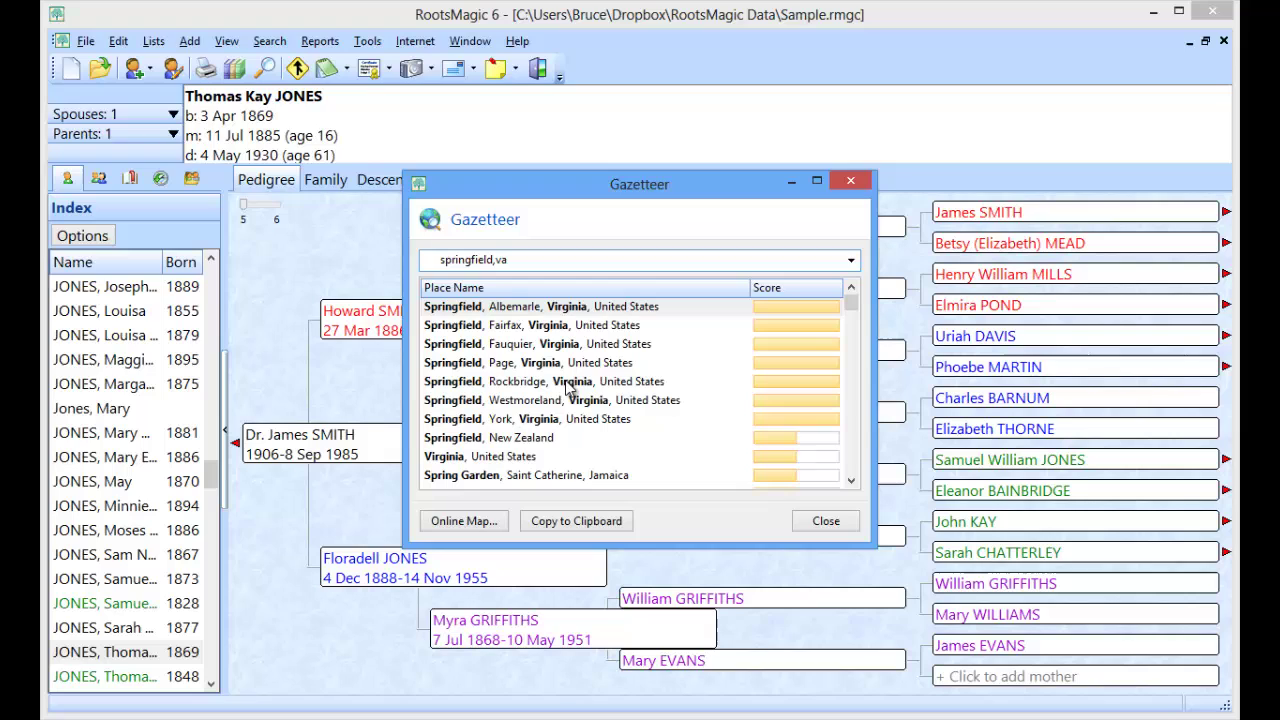
left_click(520, 328)
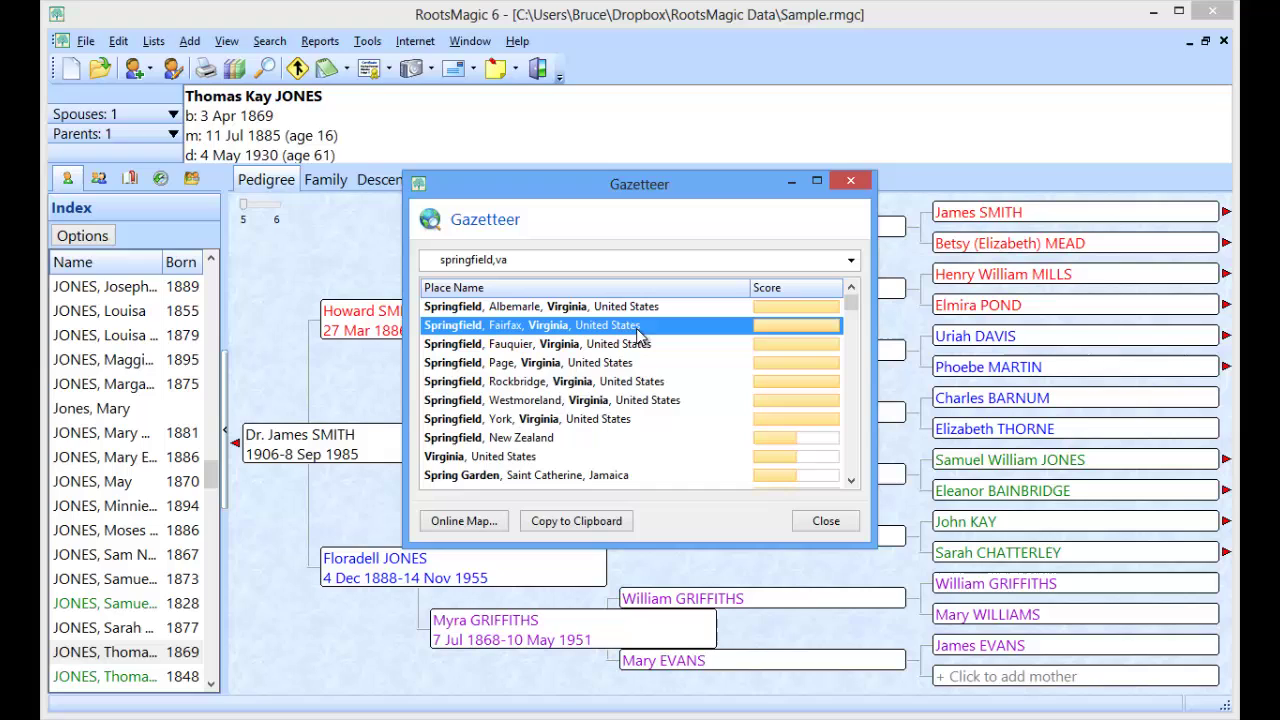
Copy Springfield, Fairfax, Virginia, United States from the Gazetteer, paste it as the birth place of the person highlighted in the pedigree, and save
left_click(578, 528)
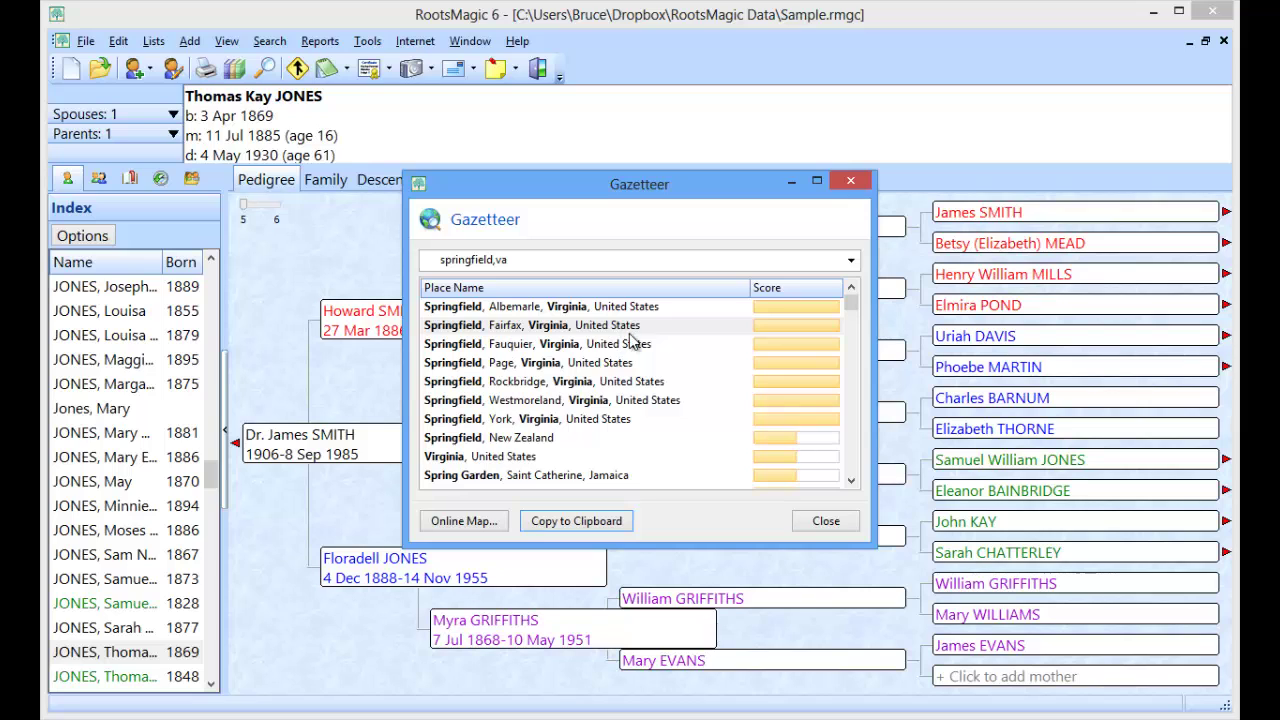
left_click(826, 522)
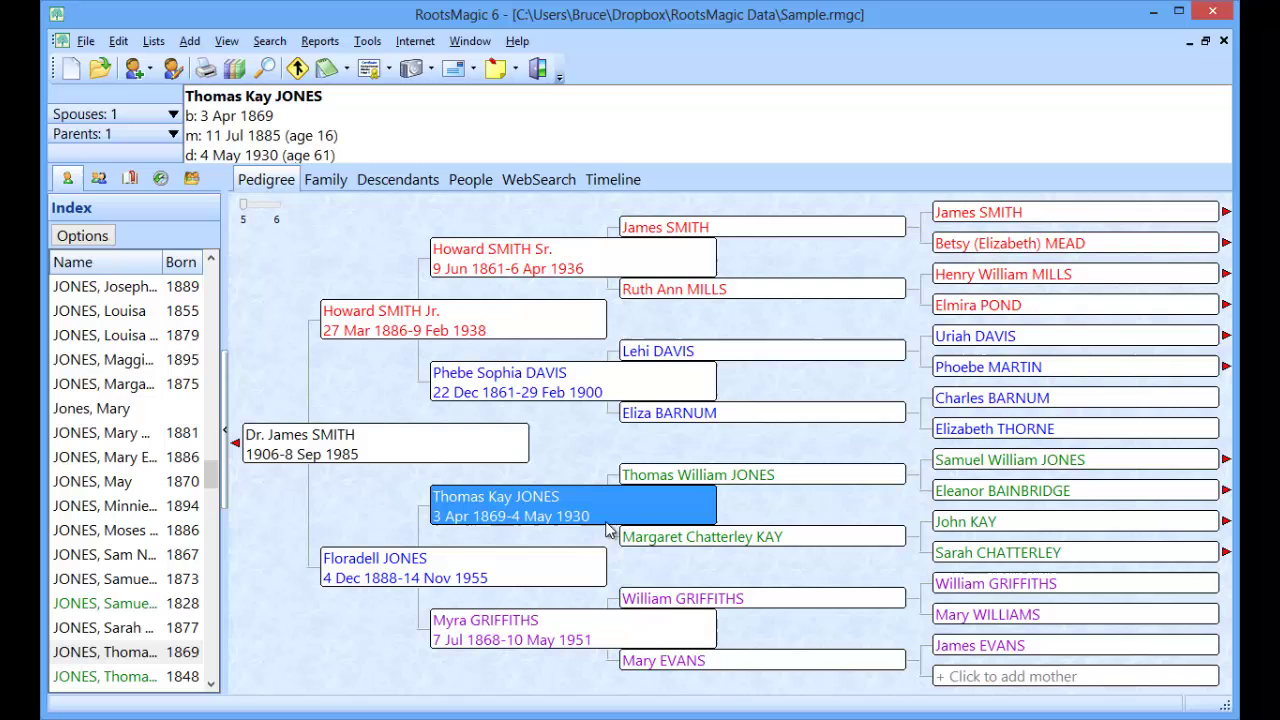
double_click(537, 513)
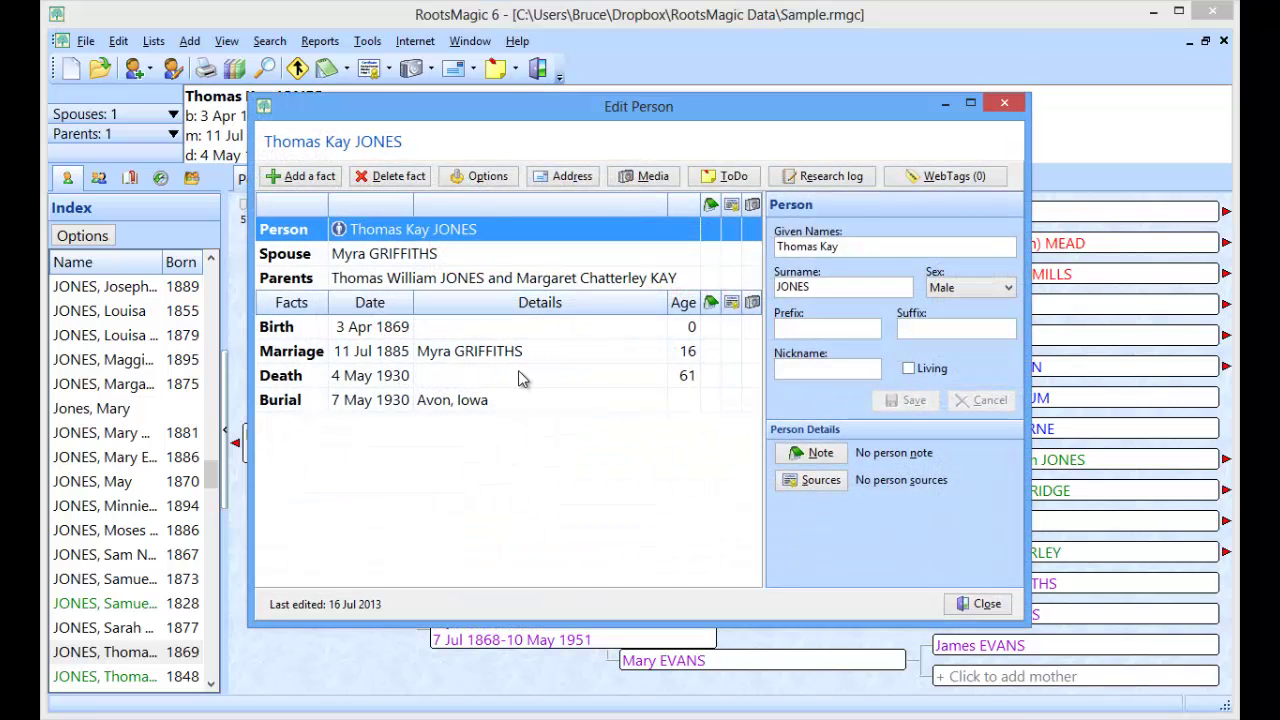
left_click(503, 328)
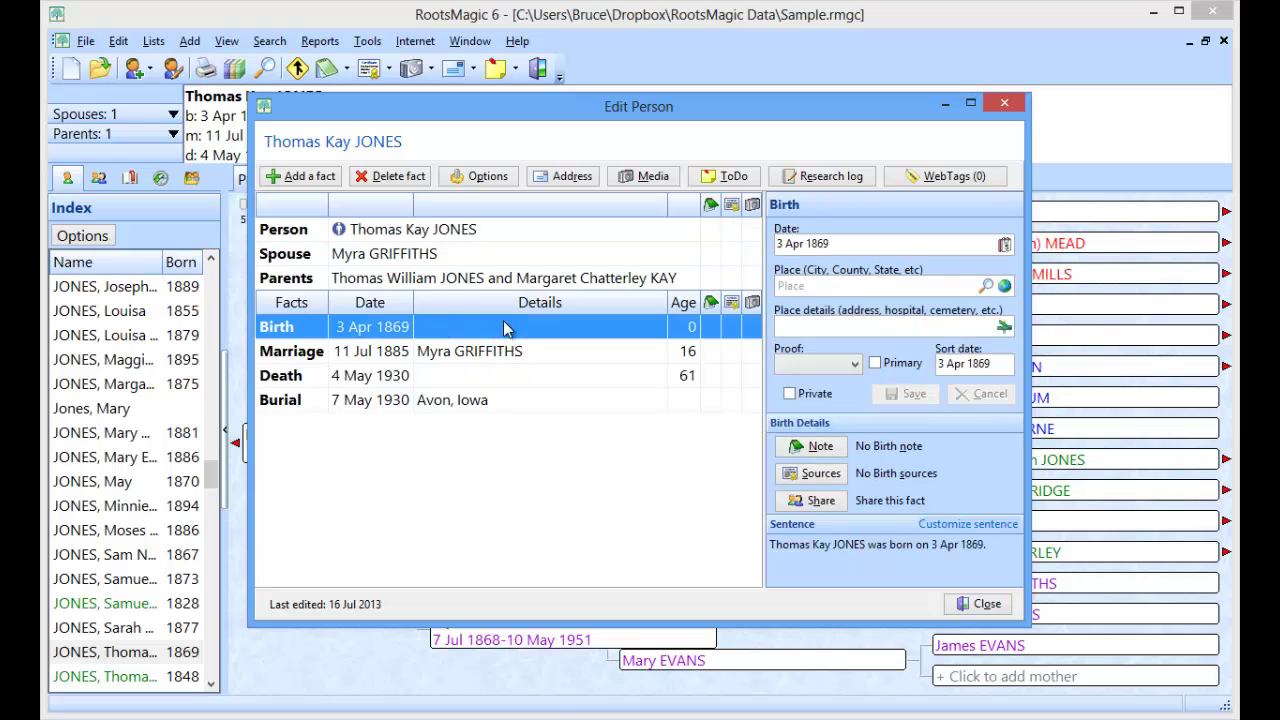
left_click(810, 286)
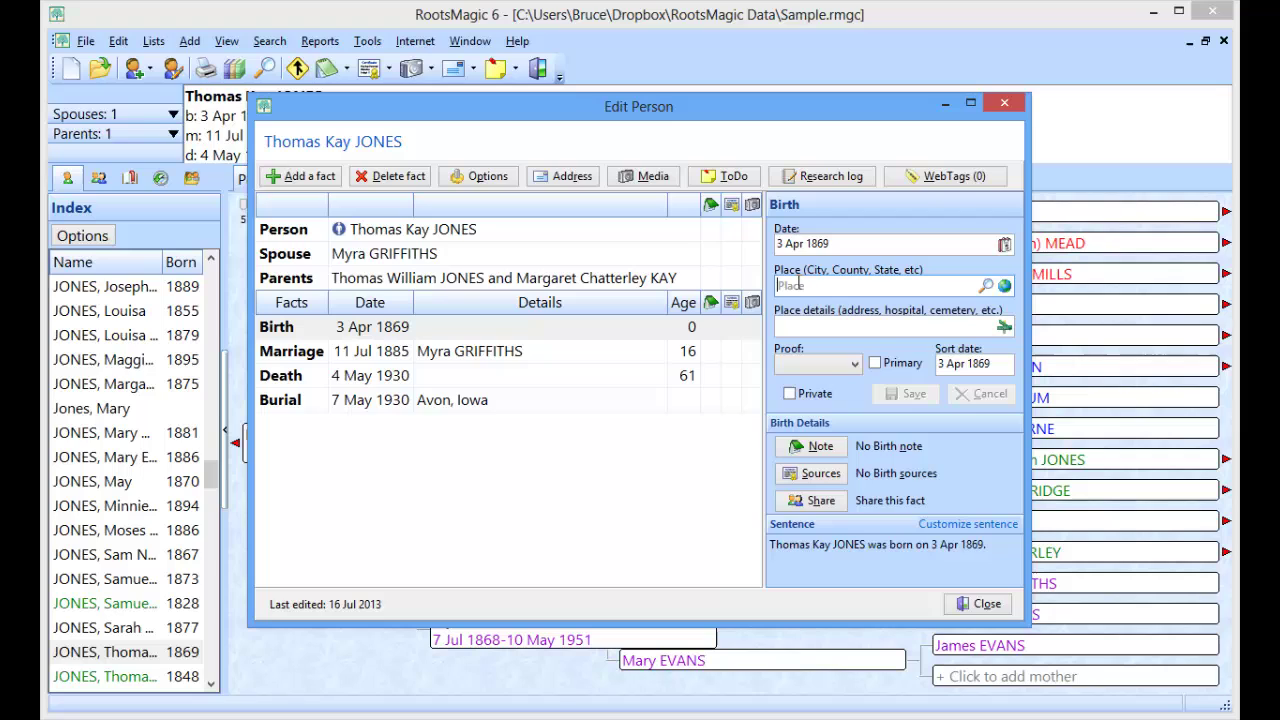
right_click(806, 285)
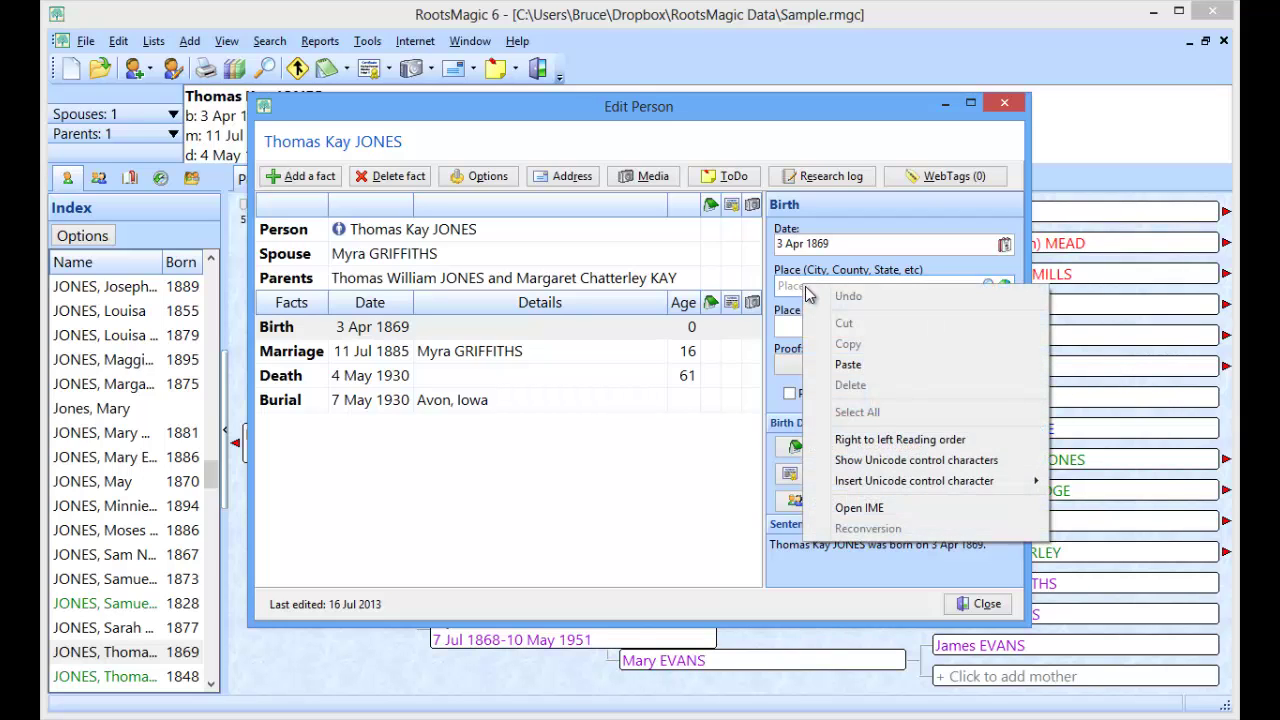
left_click(873, 368)
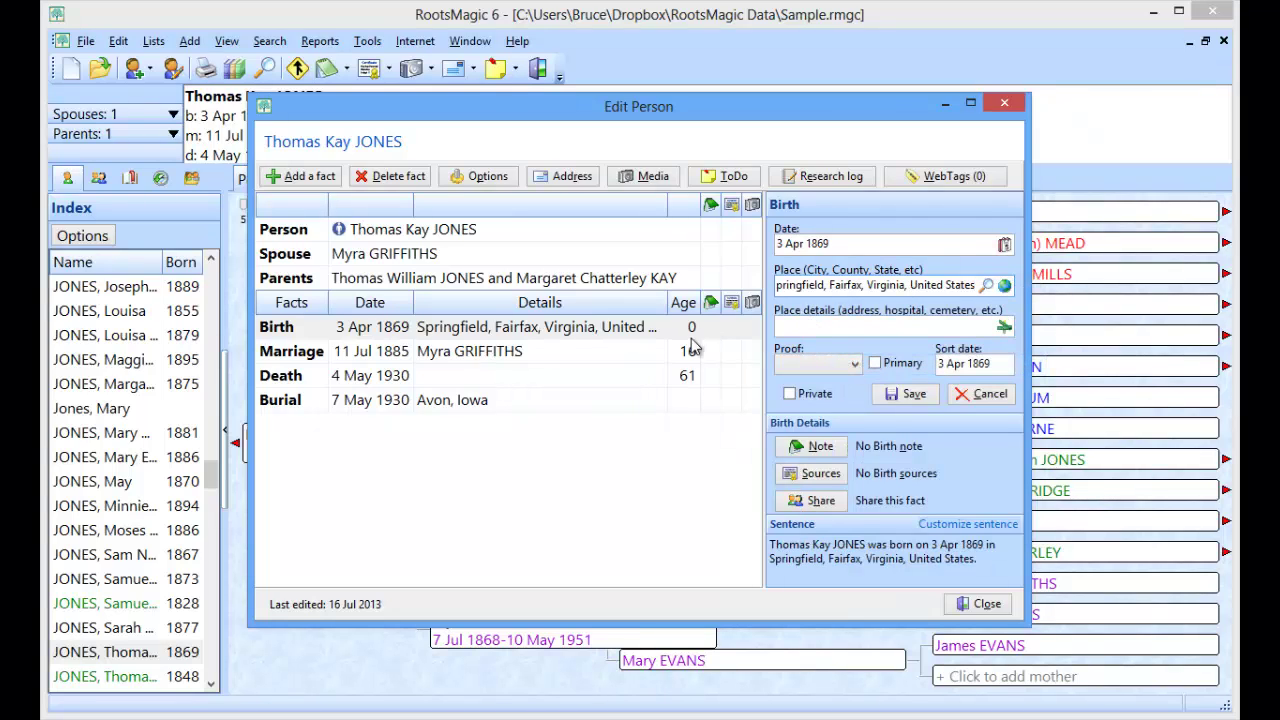
left_click(897, 397)
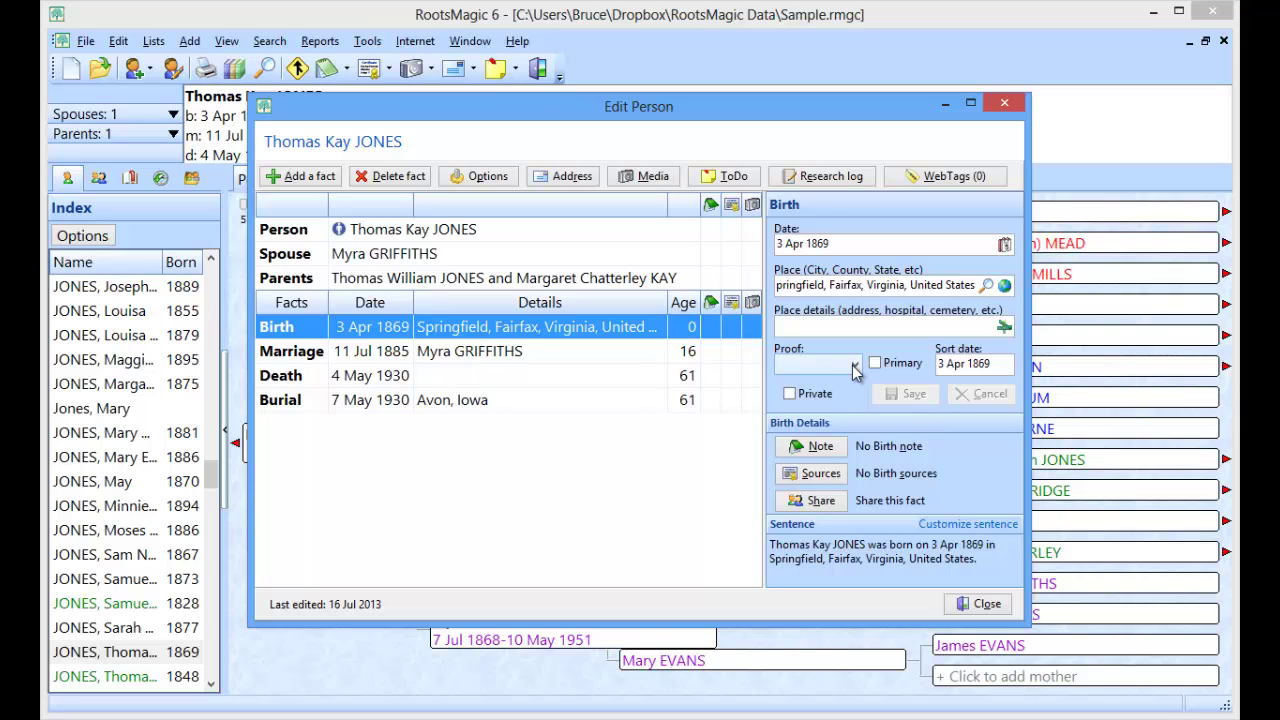
Look up "springfield, va" in the Gazetteer from the death fact and save Springfield, Fairfax, Virginia, United States as the death place
left_click(448, 377)
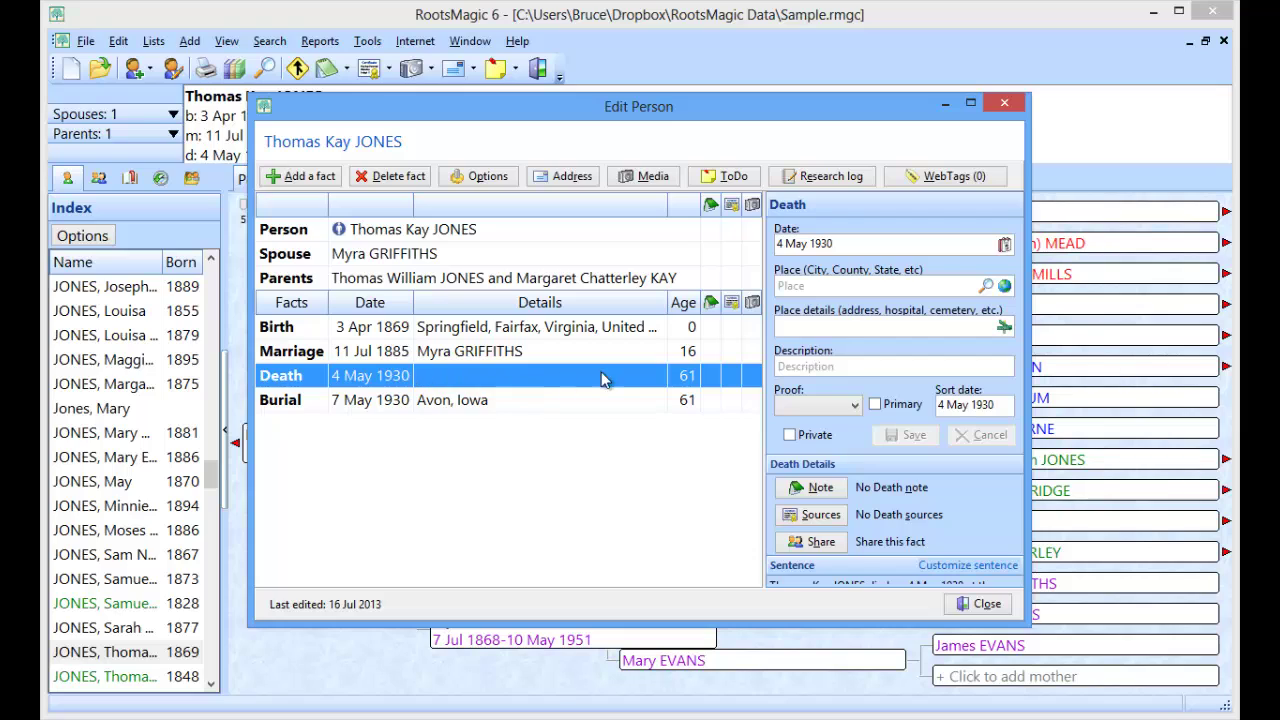
left_click(987, 287)
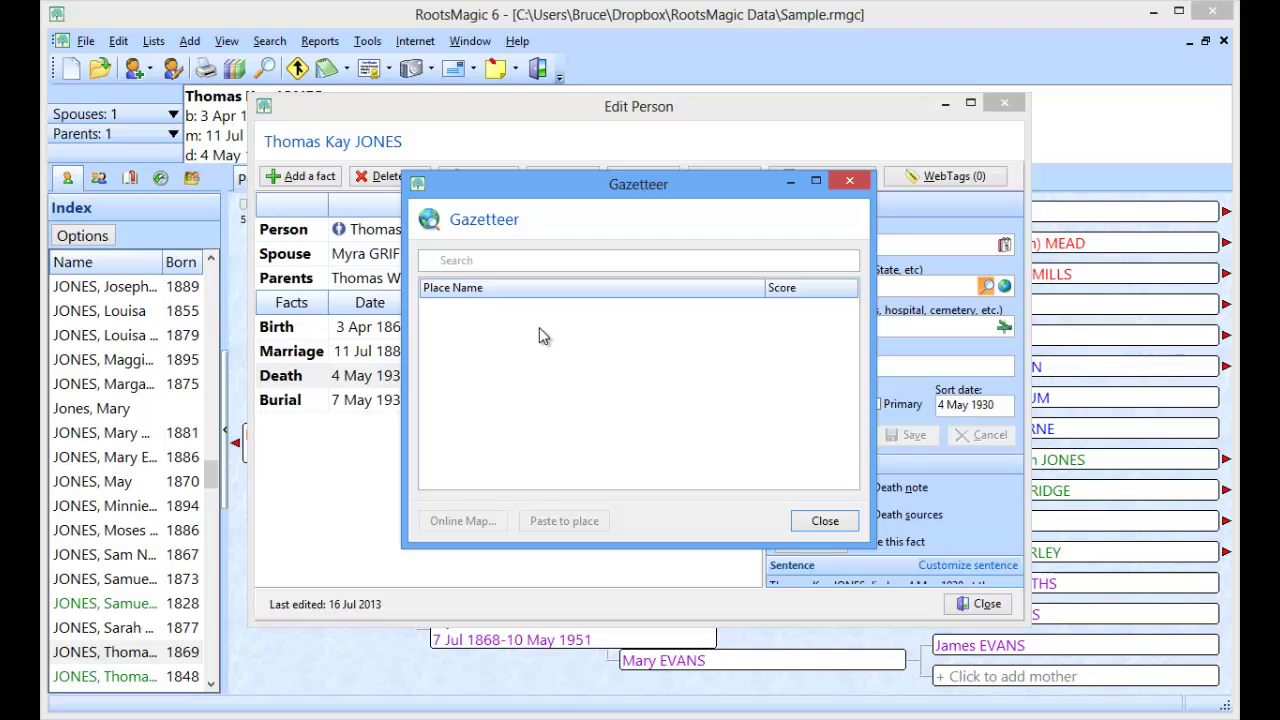
left_click(517, 262)
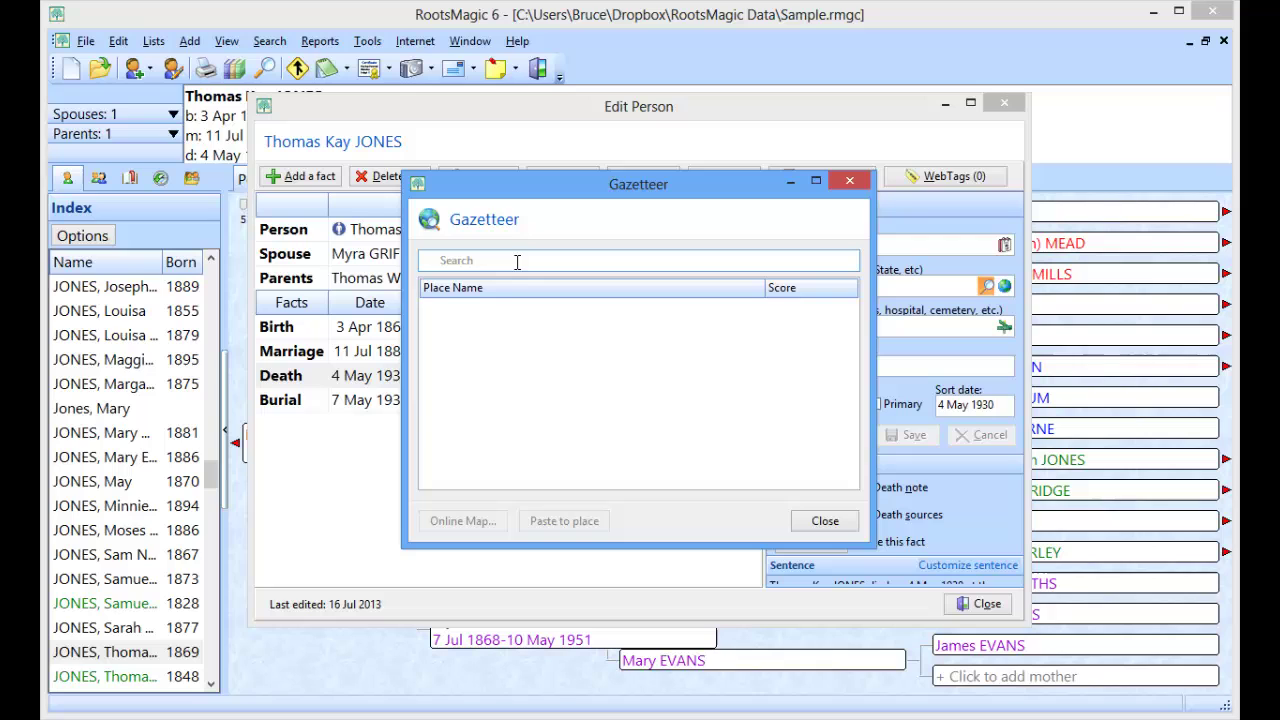
type("springfield, va")
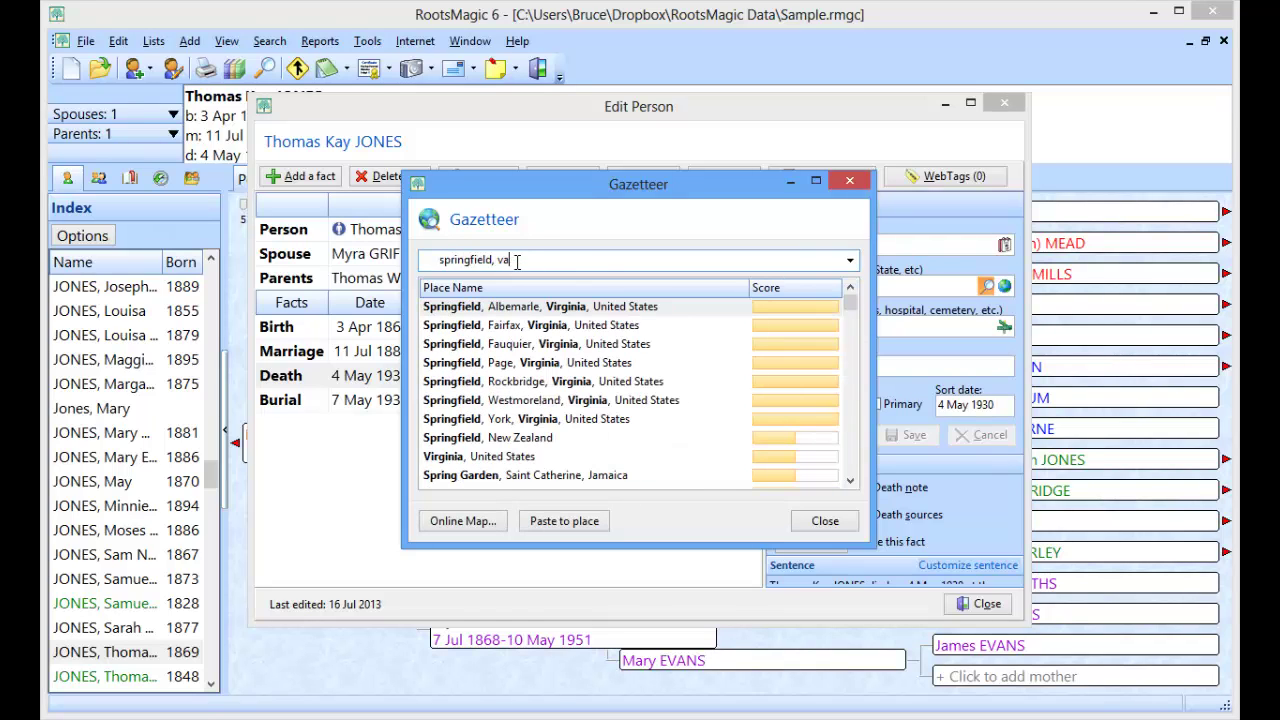
left_click(530, 327)
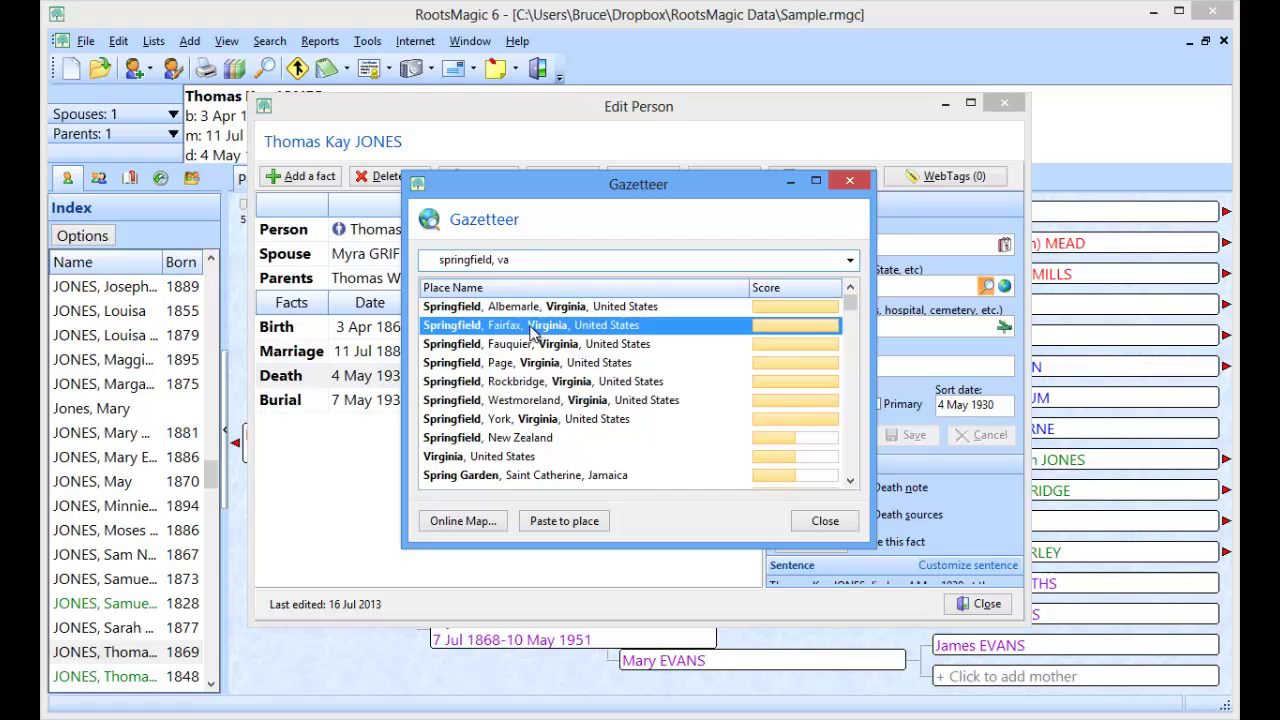
left_click(563, 524)
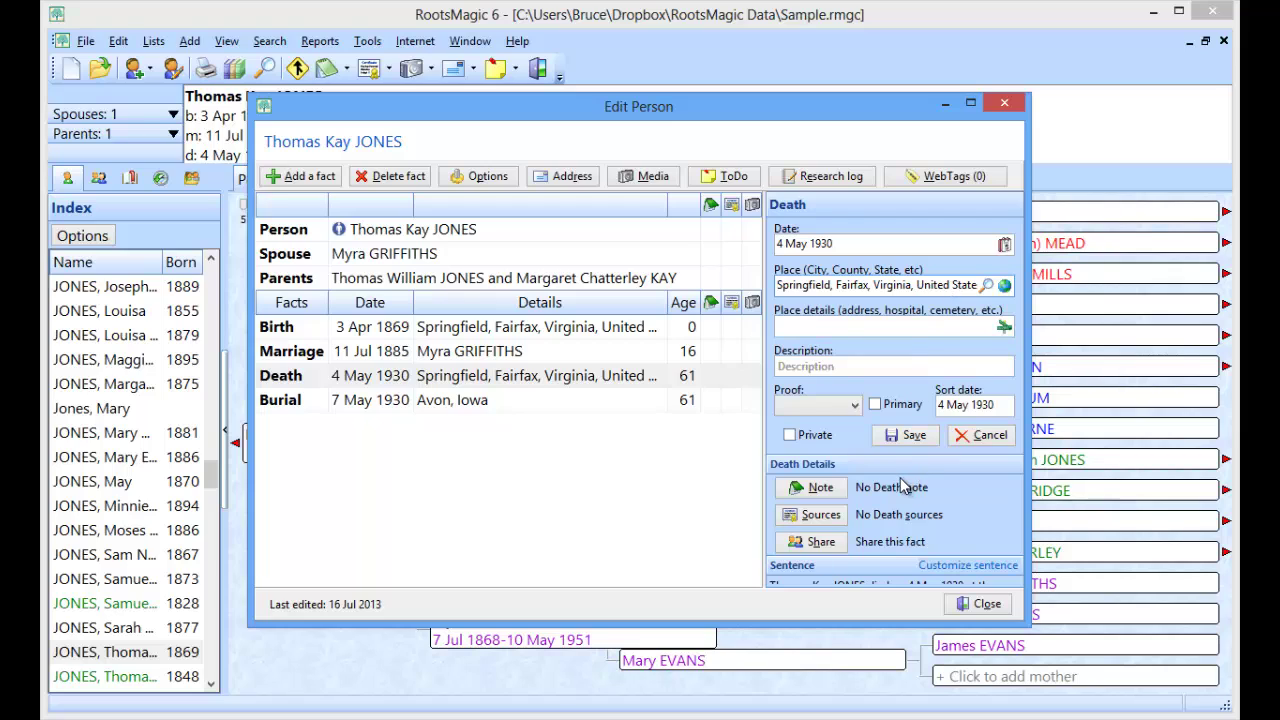
left_click(906, 435)
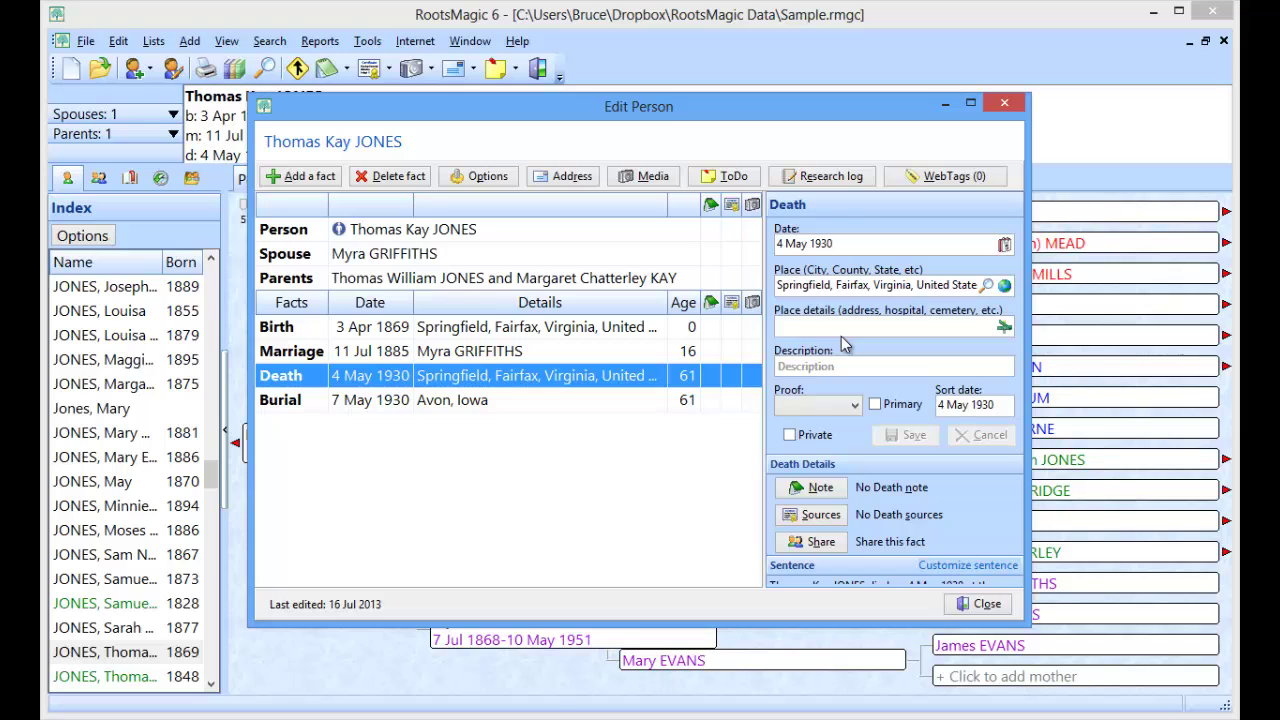
Use the Gazetteer from the burial fact to replace its place with Avon, Polk, Iowa, United States, and save the fact
left_click(501, 403)
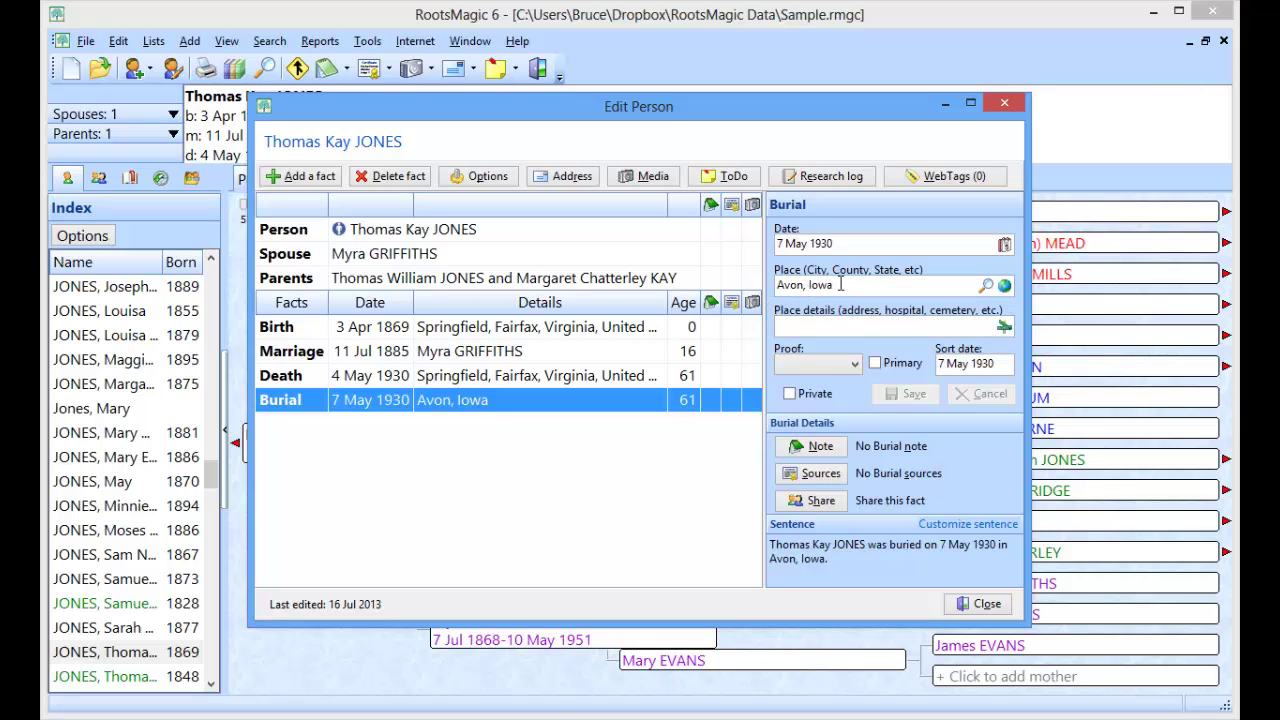
left_click(785, 285)
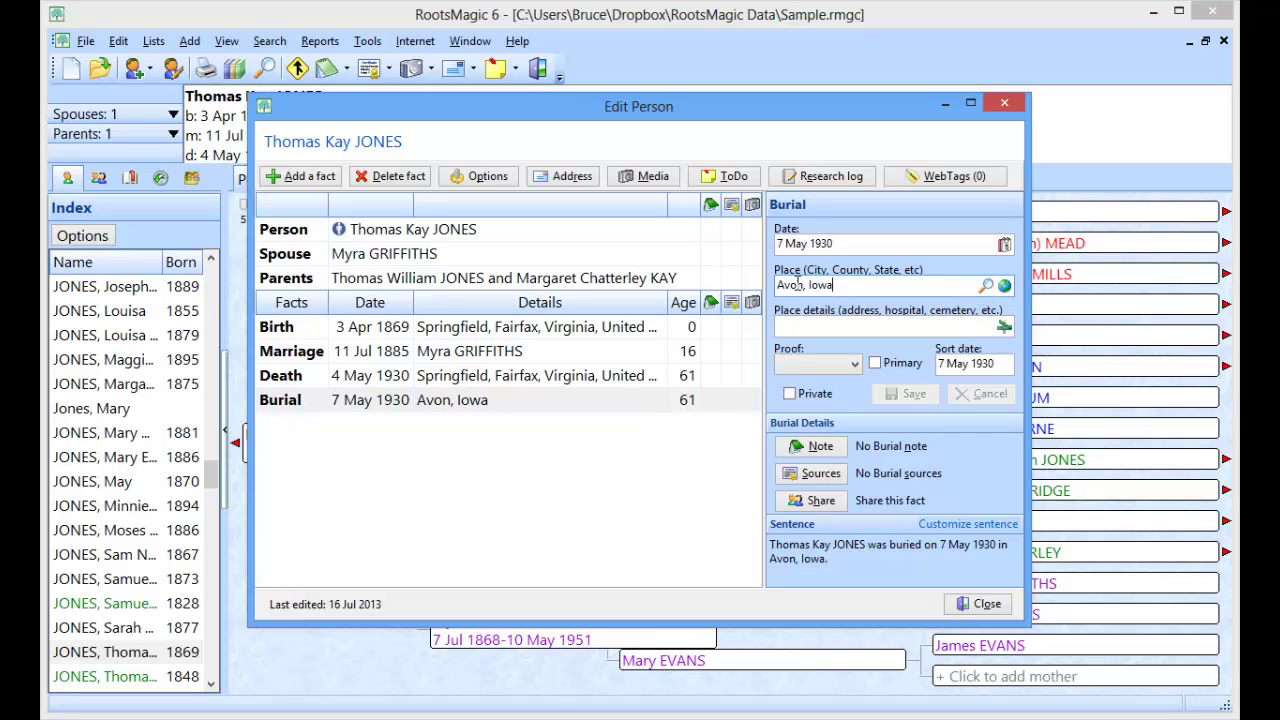
left_click(985, 287)
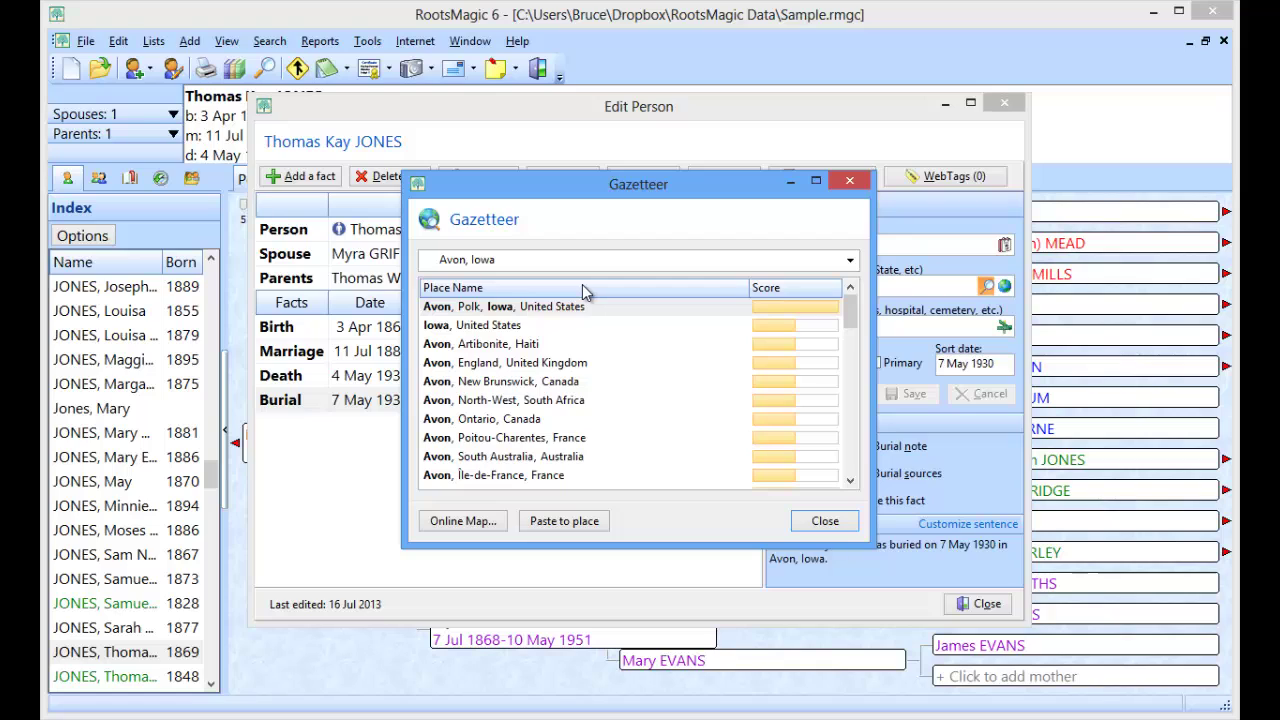
left_click(432, 309)
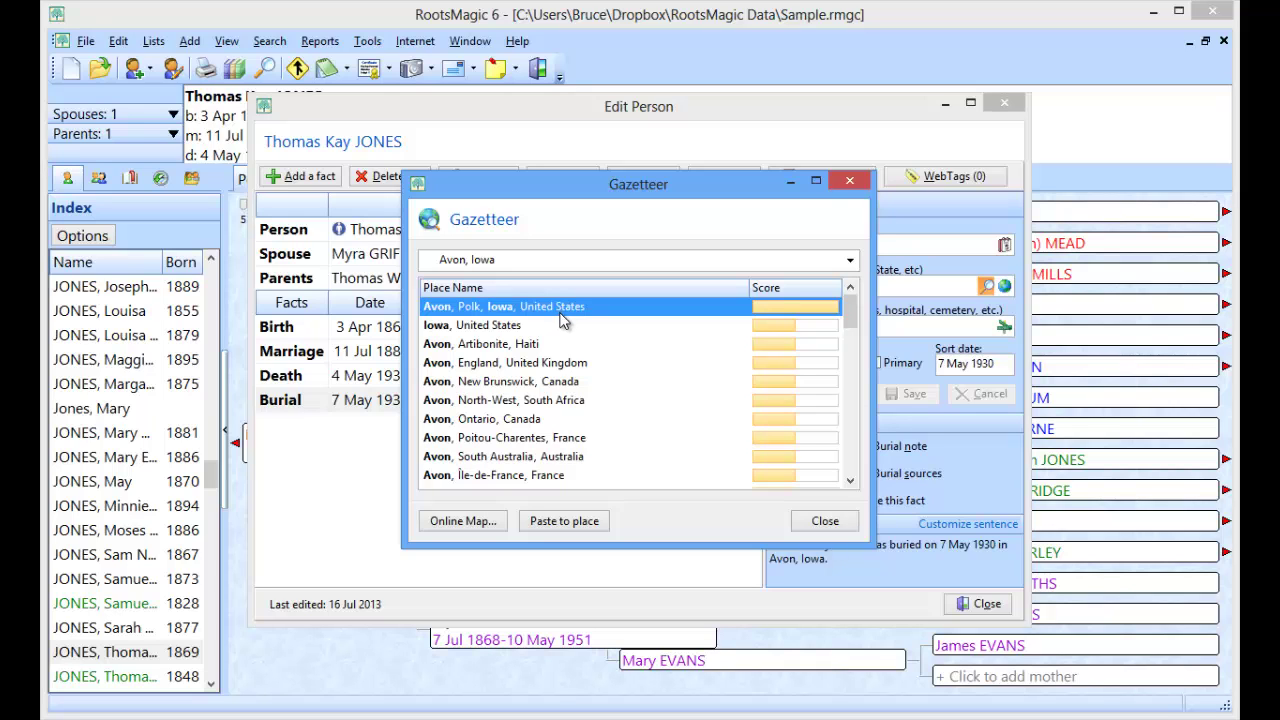
left_click(573, 521)
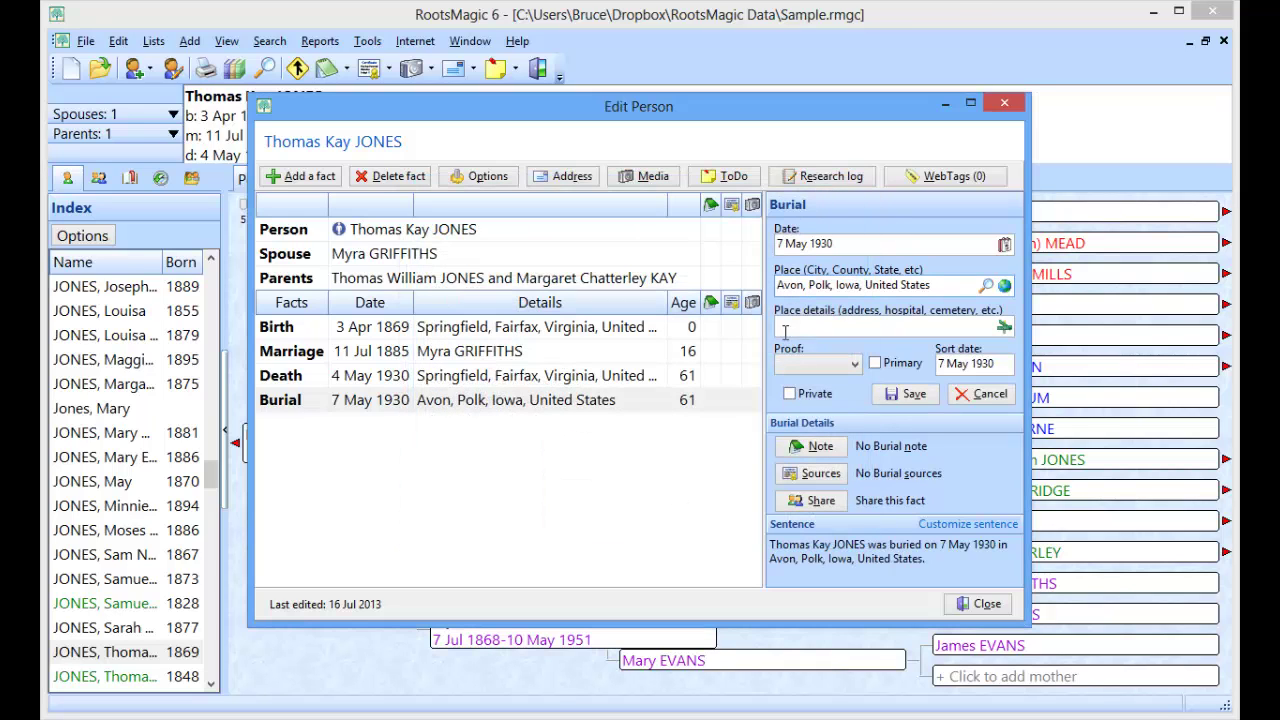
left_click(905, 394)
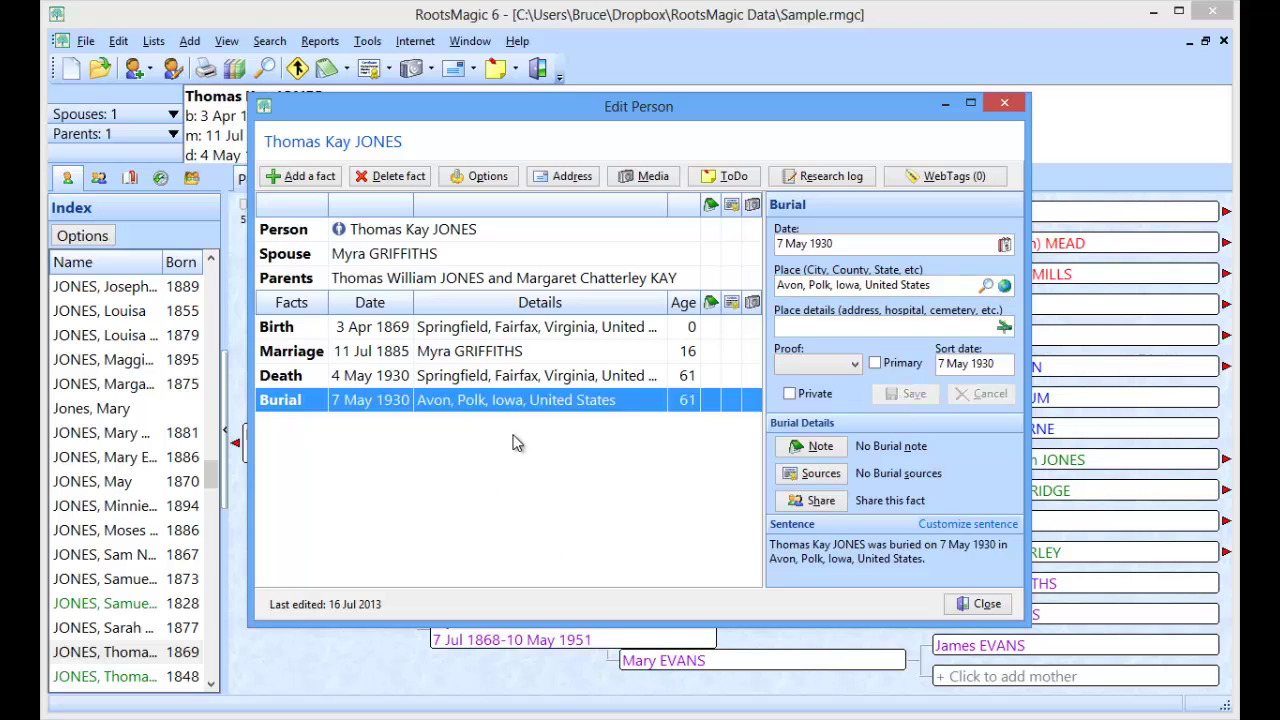